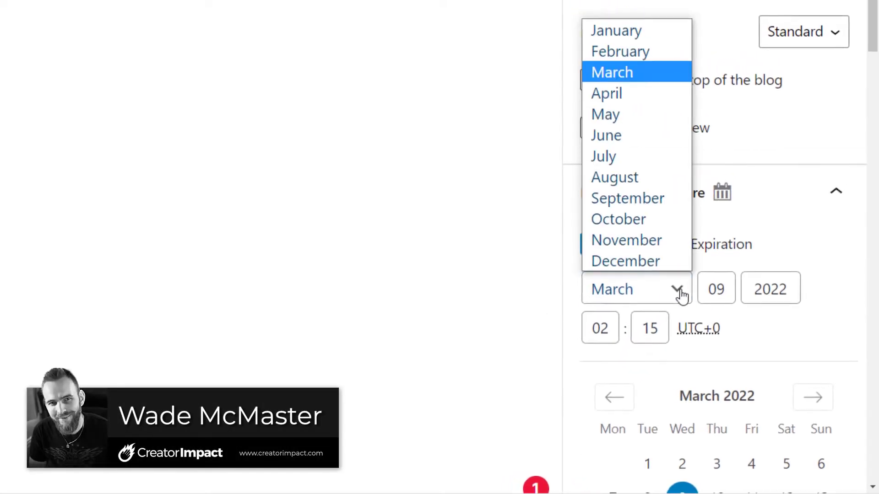
Set the expiration month to August and the expiry action to Trash
left_click(614, 177)
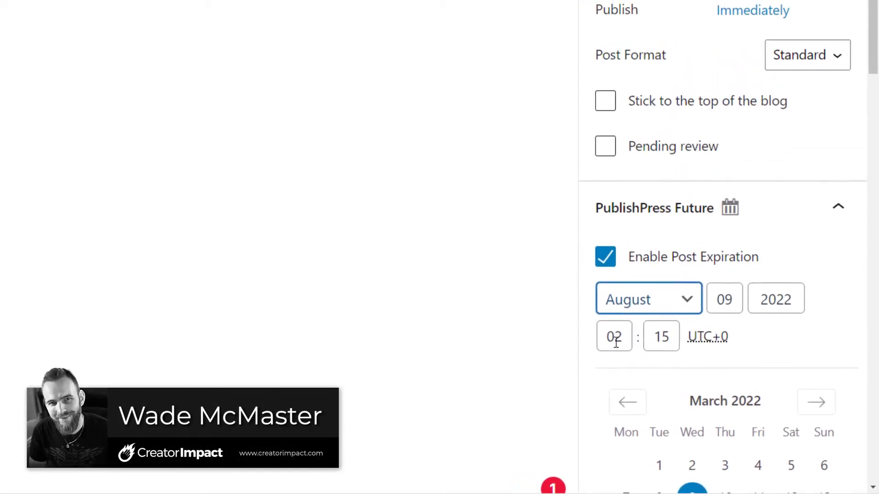
scroll(665, 297, "down", 8)
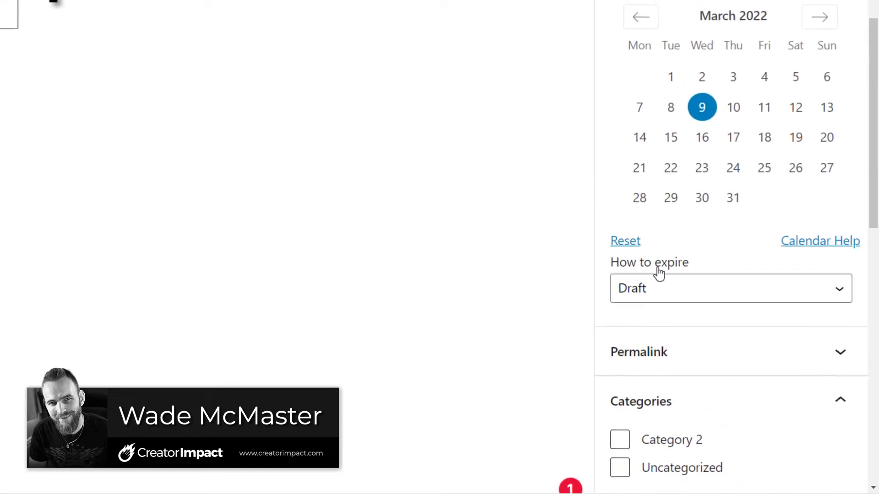
scroll(659, 274, "up", 5)
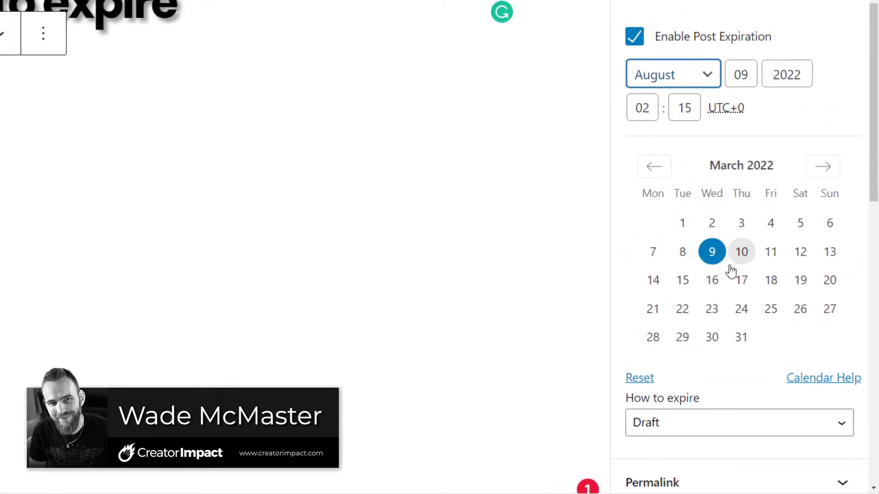
scroll(731, 272, "down", 3)
left_click(707, 313)
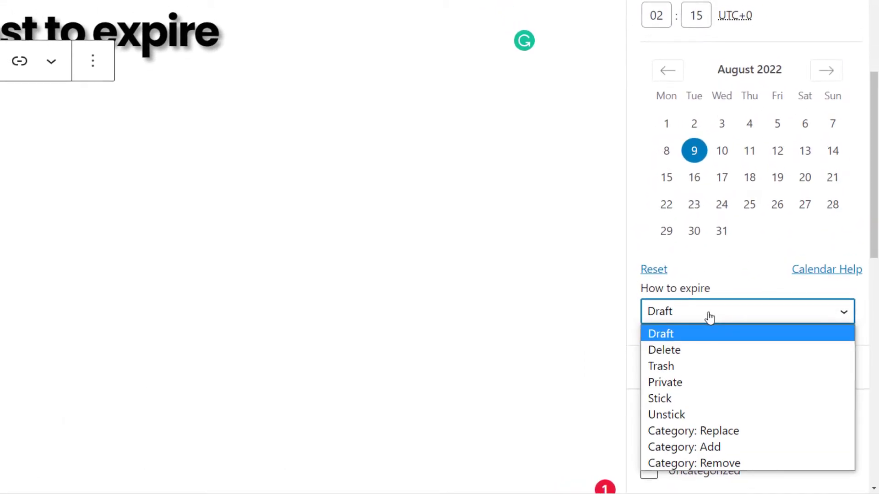
left_click(700, 368)
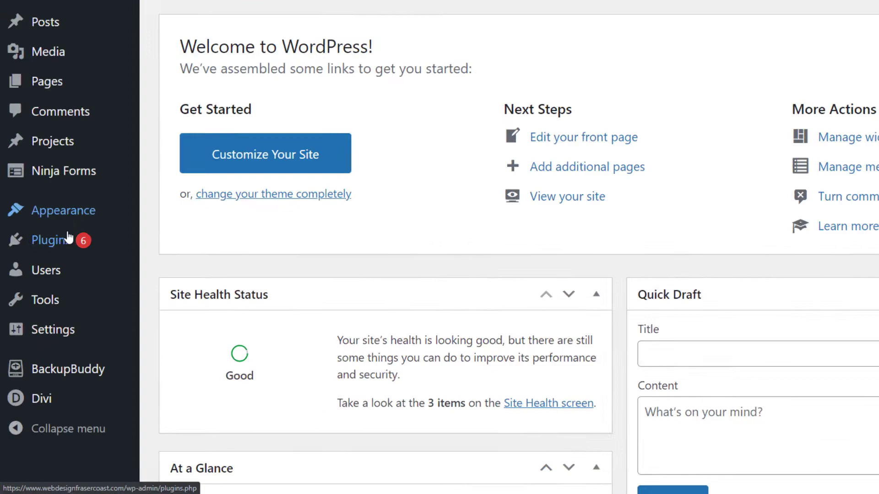
Search the plugin directory for 'PublishPress Future'
mouse_move(89, 298)
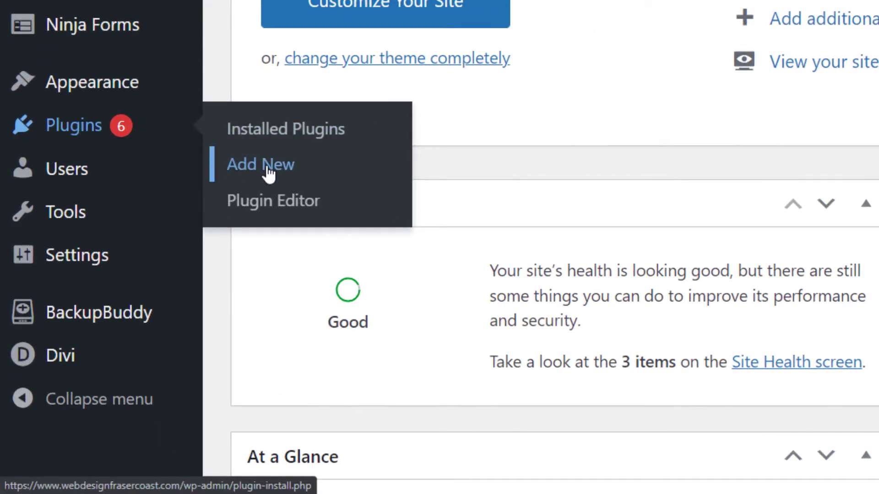
left_click(269, 173)
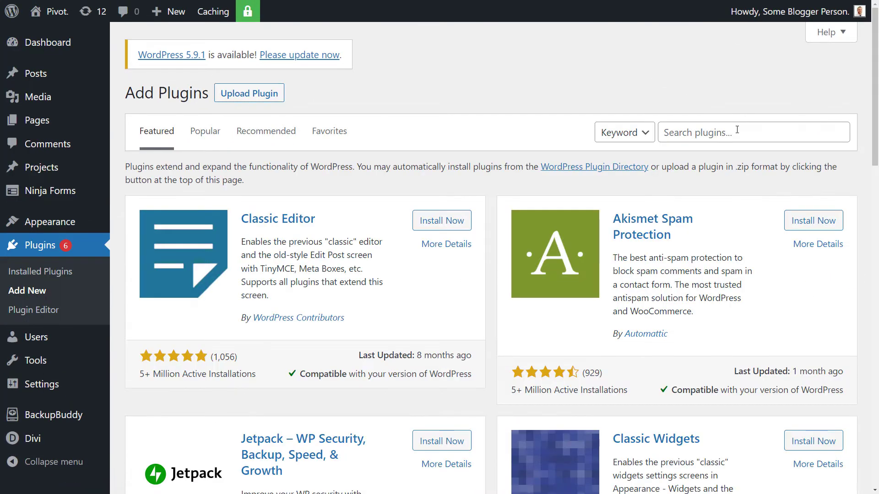
left_click(737, 132)
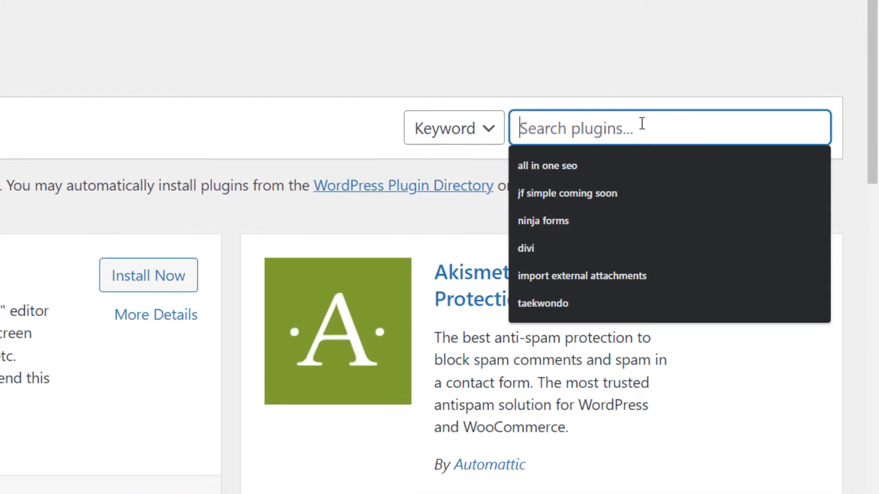
type("POu")
key("BackSpace")
key("BackSpace")
type("ub")
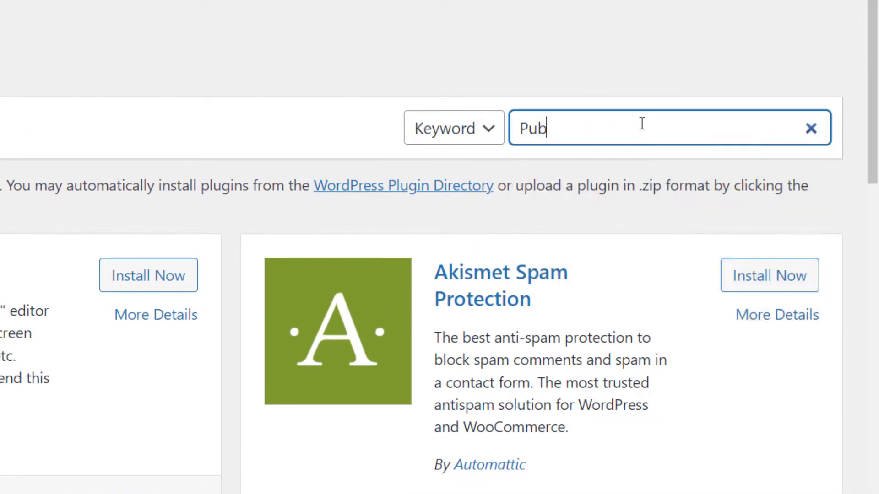
type("lish Press F")
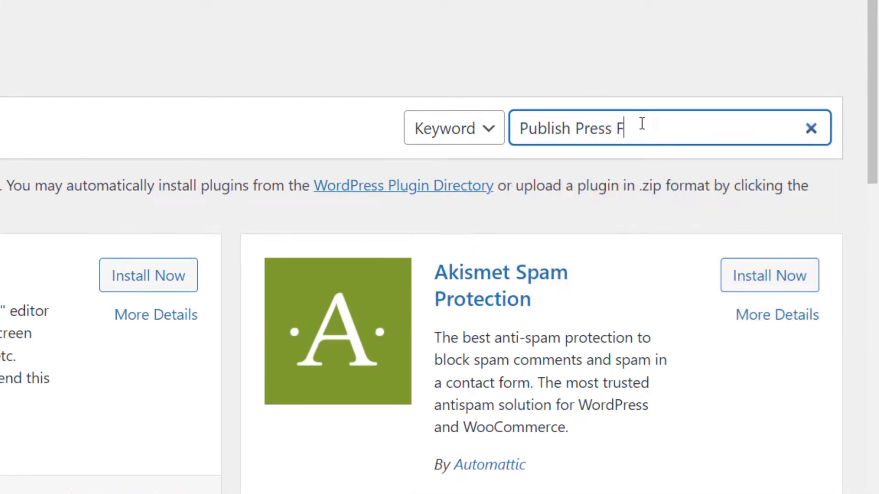
type("uture")
left_click(576, 128)
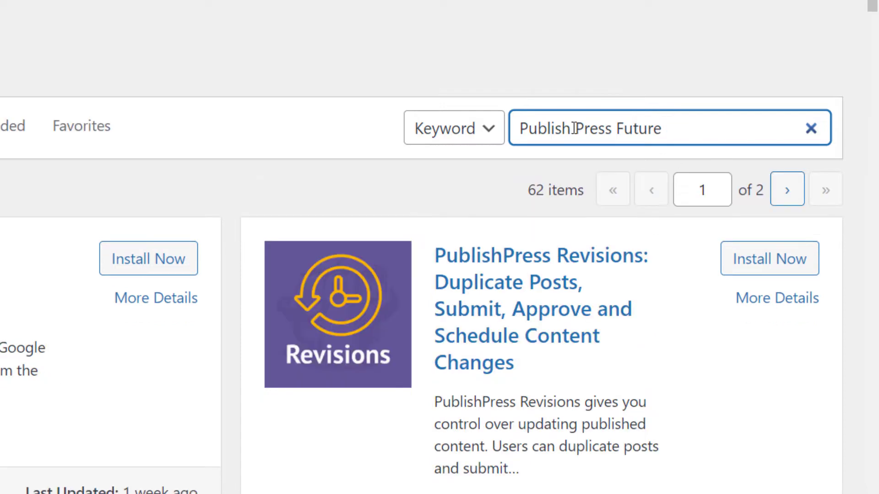
key("BackSpace")
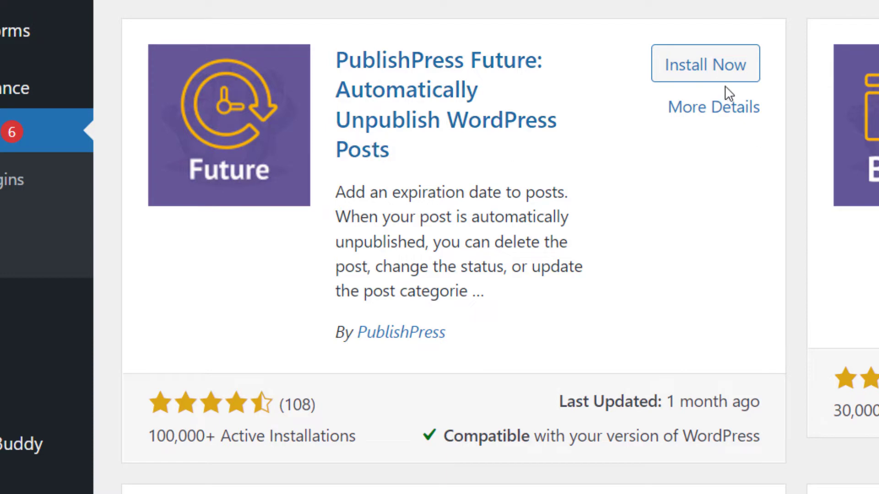
Install and activate the PublishPress Future plugin
left_click(694, 78)
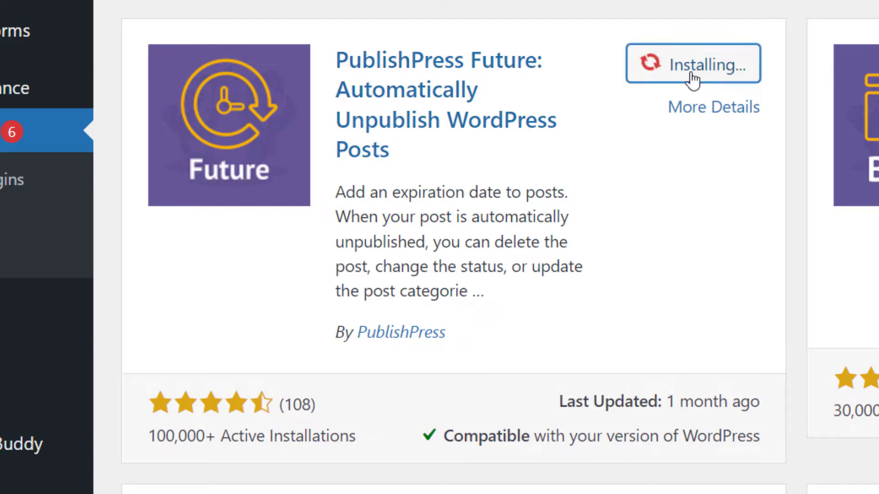
left_click(694, 79)
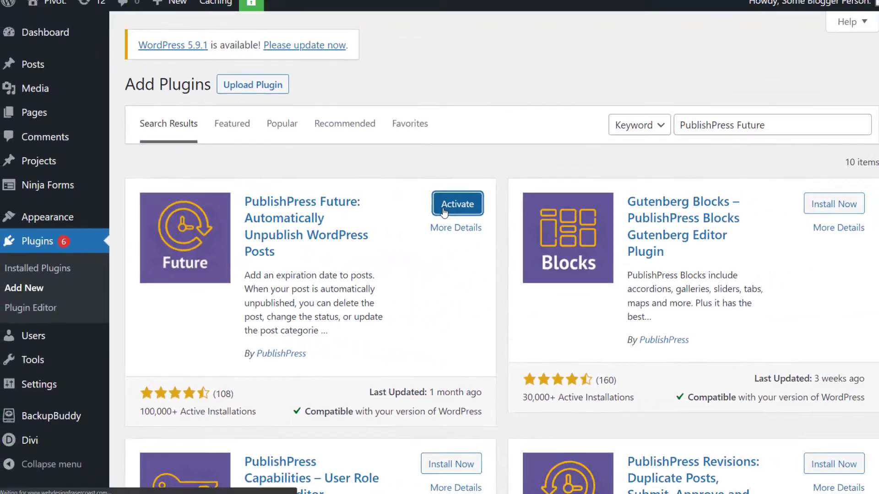
scroll(266, 174, "down", 3)
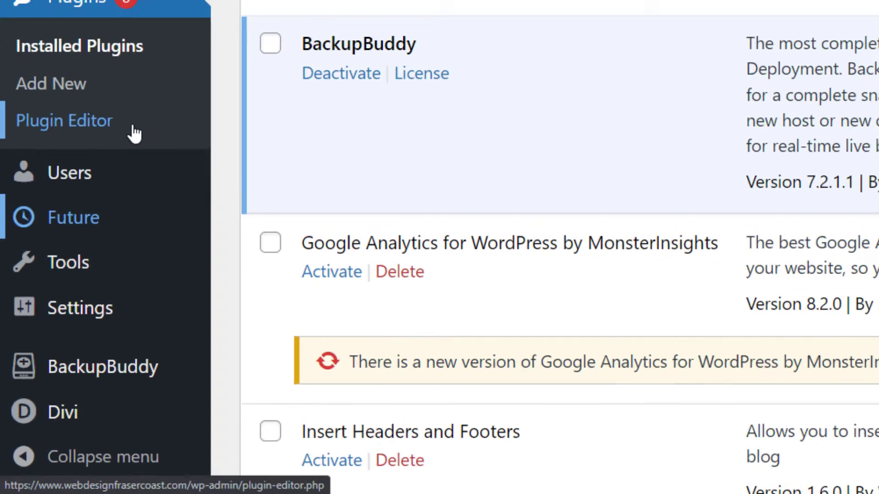
Open the PublishPress Future settings page and check the Date Format value
left_click(76, 176)
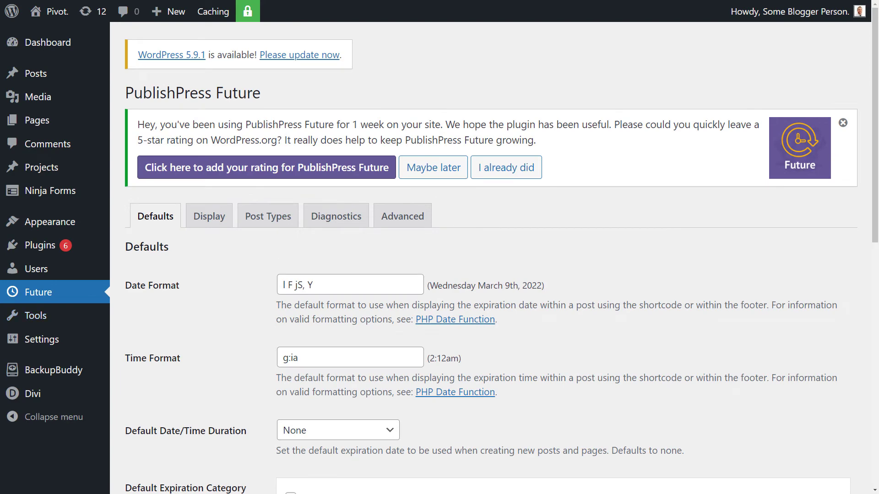
left_click_drag(875, 134, 860, 200)
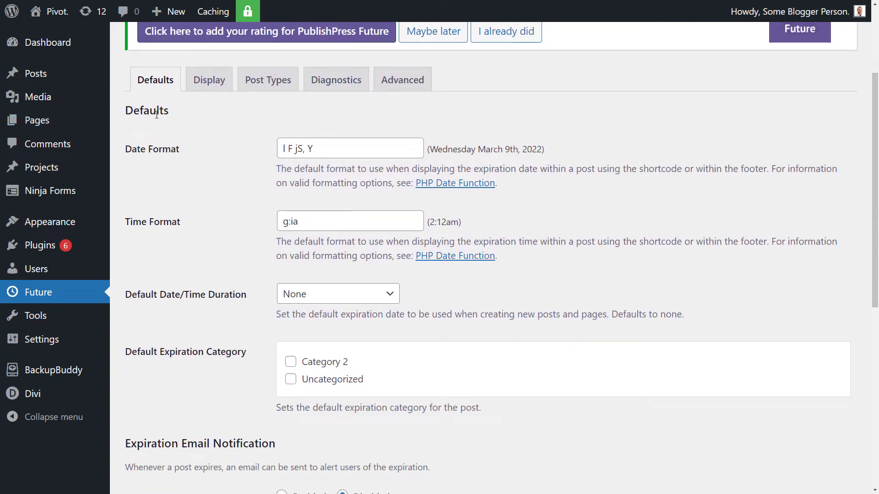
left_click(342, 149)
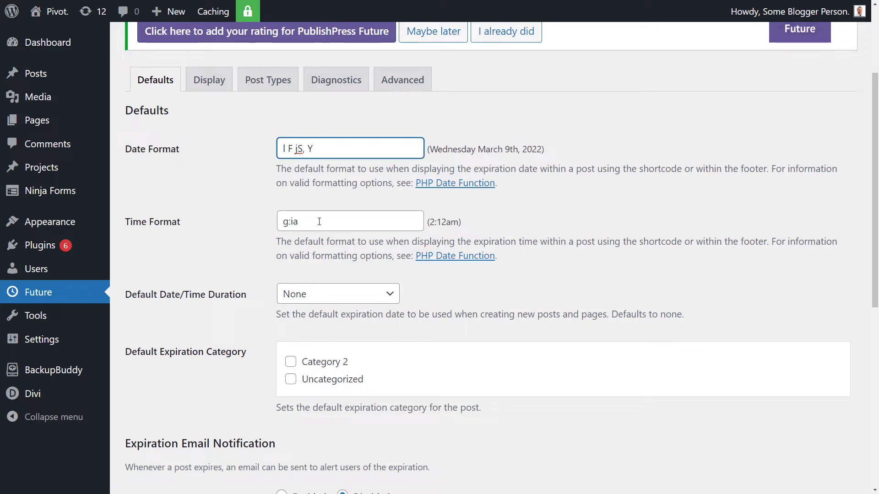
Change Default Date/Time Duration from None to Post/Page Publish Time
left_click(332, 300)
left_click(297, 312)
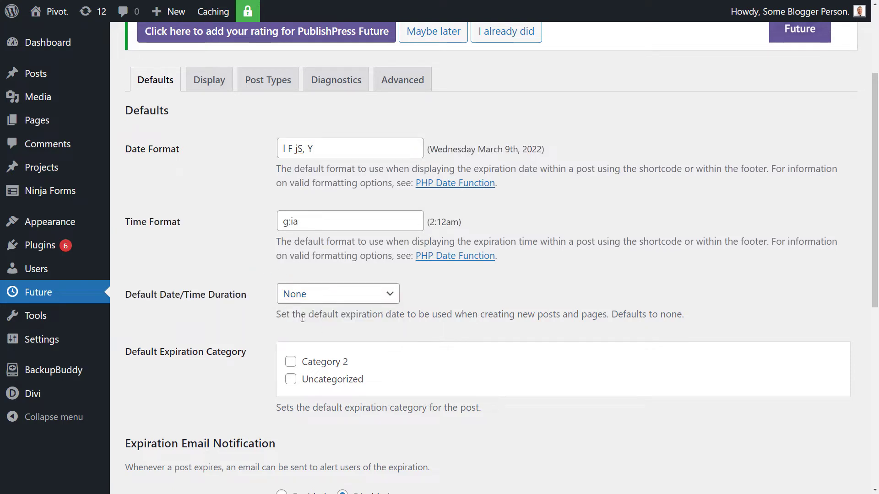
left_click_drag(285, 311, 568, 314)
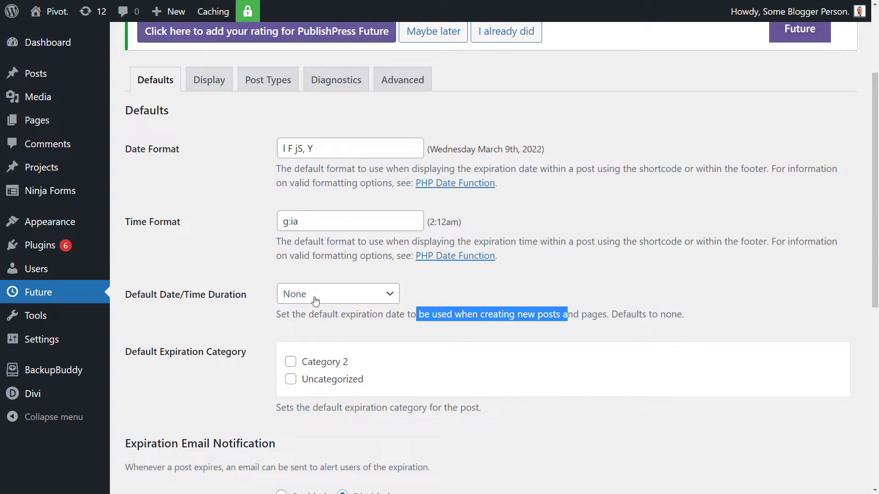
left_click(412, 296)
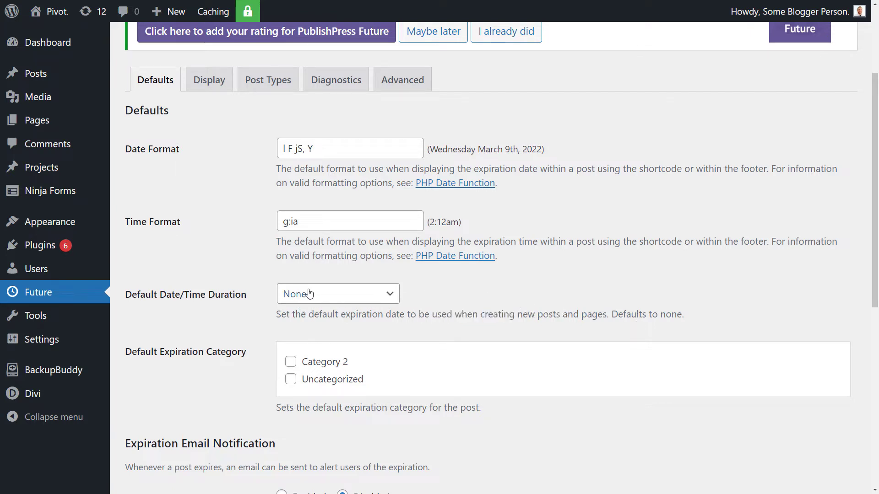
left_click(309, 294)
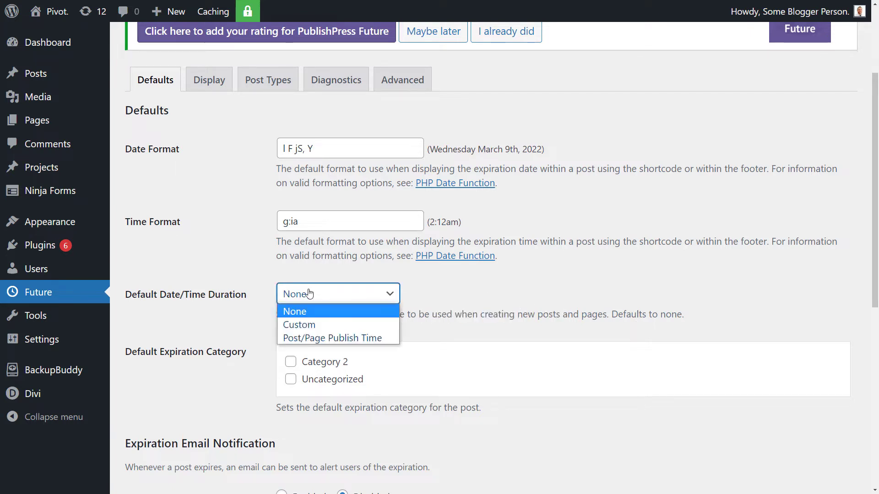
left_click(317, 339)
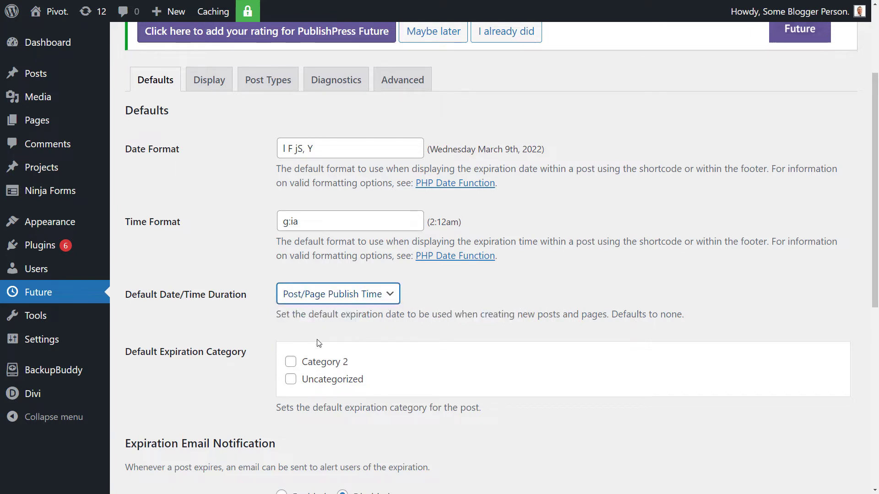
left_click(348, 296)
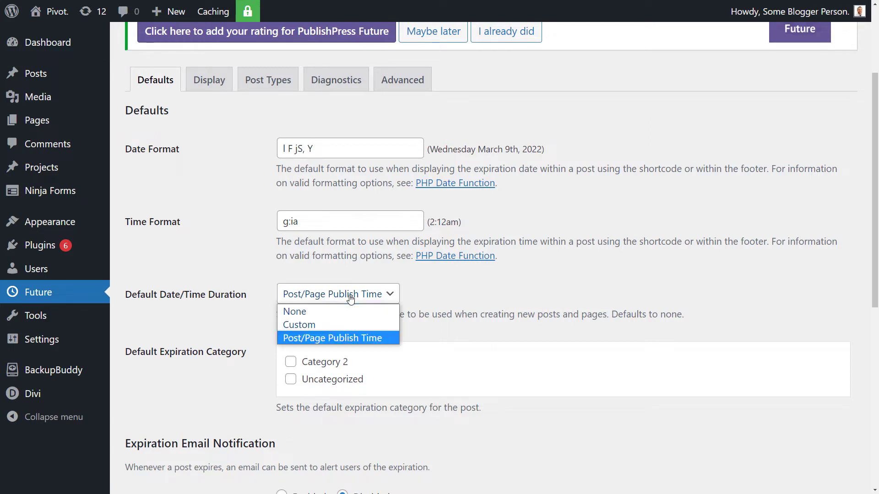
Switch the default duration to Custom and paste the '+1 week 2 days 4 hours 2 seconds' example
left_click(329, 324)
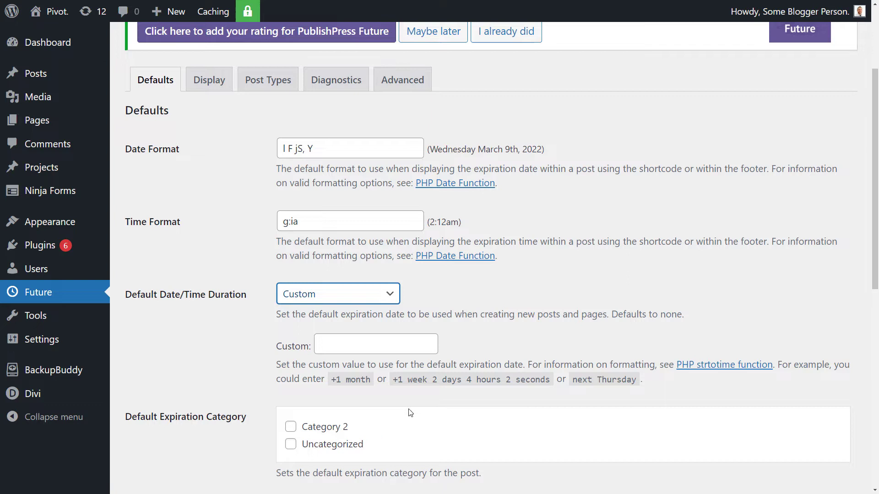
left_click_drag(398, 379, 424, 379)
left_click(442, 379)
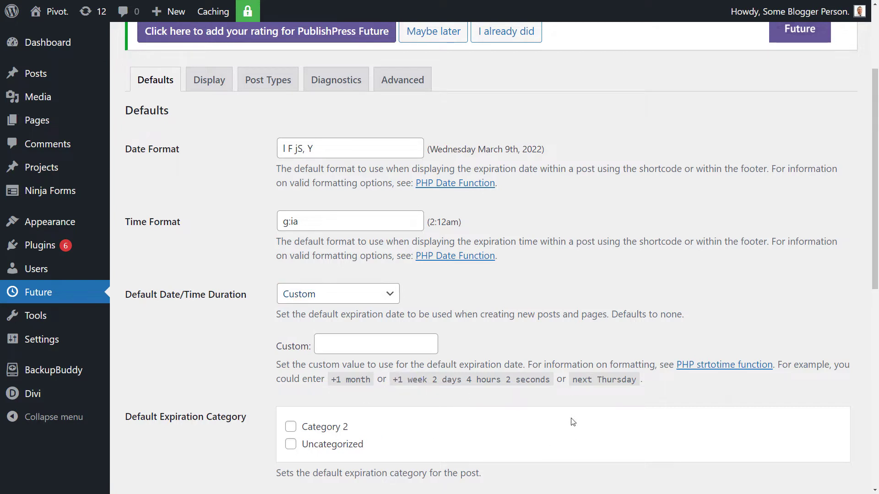
left_click_drag(393, 379, 550, 379)
right_click(556, 382)
left_click(567, 392)
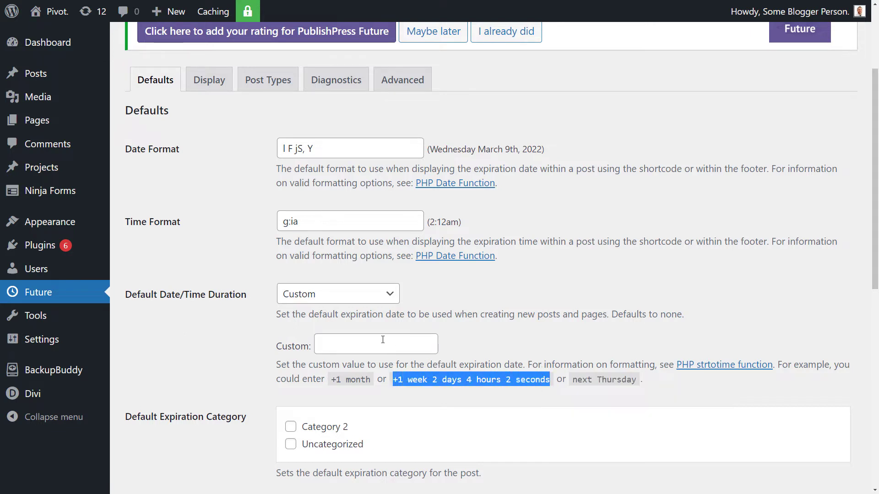
left_click(361, 344)
key("ctrl+v")
Edit the Custom duration value down to '+4 weeks'
left_click_drag(347, 344, 323, 344)
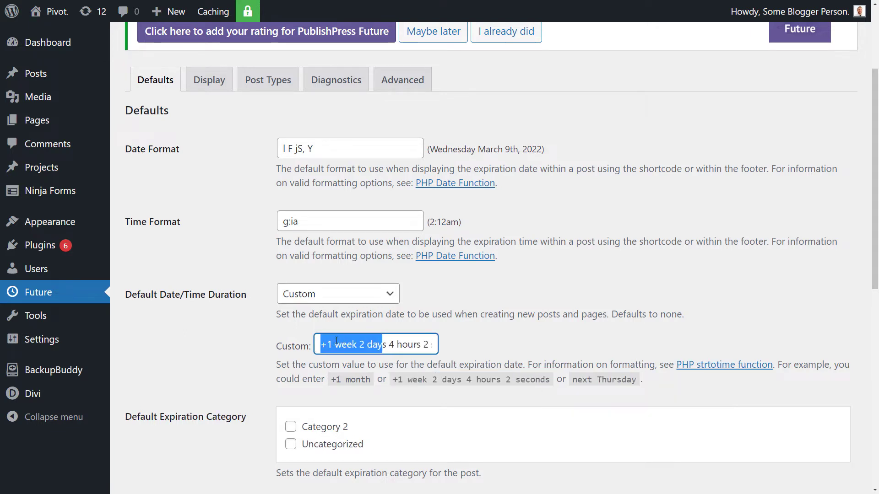
left_click(329, 344)
double_click(329, 344)
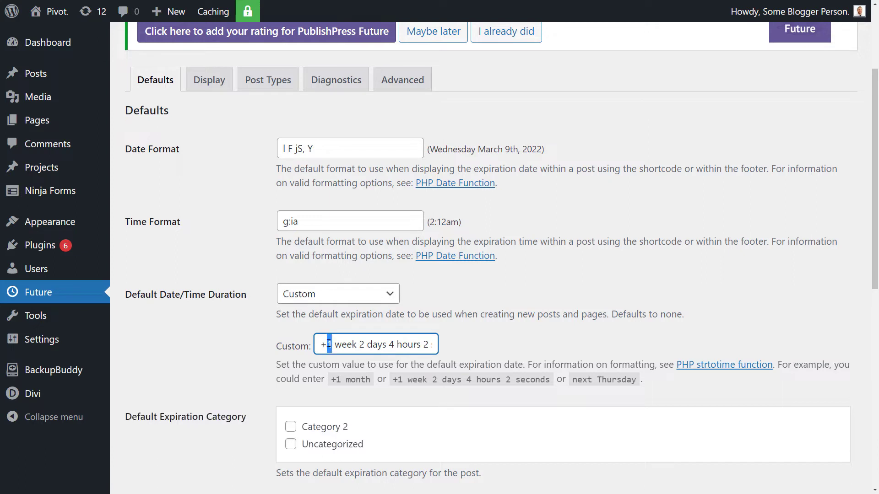
type("4")
left_click(357, 344)
type("s")
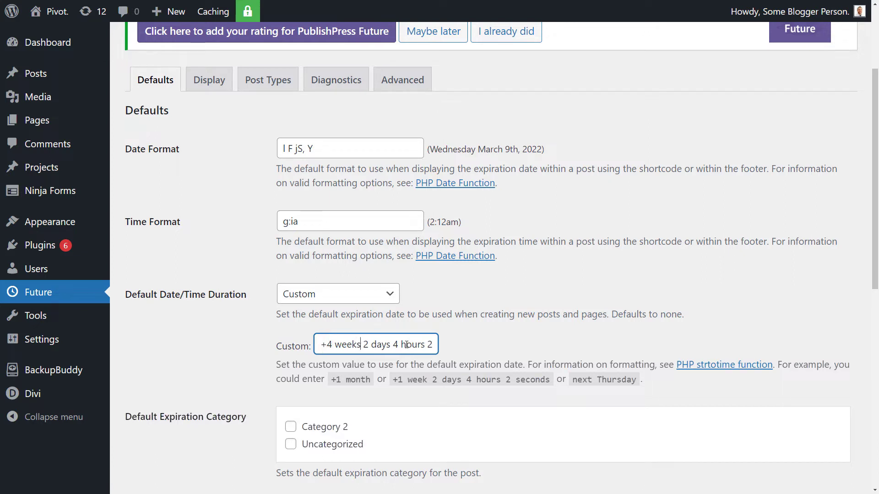
left_click_drag(360, 347, 630, 343)
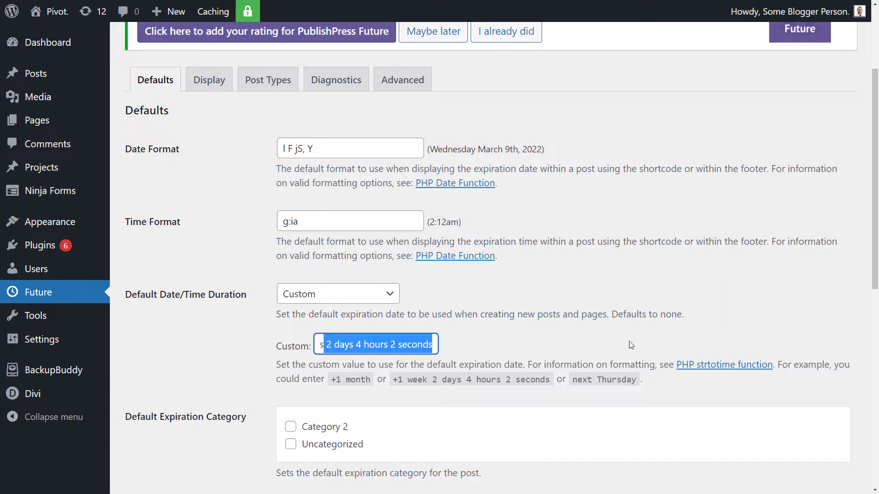
type("\\")
key("BackSpace")
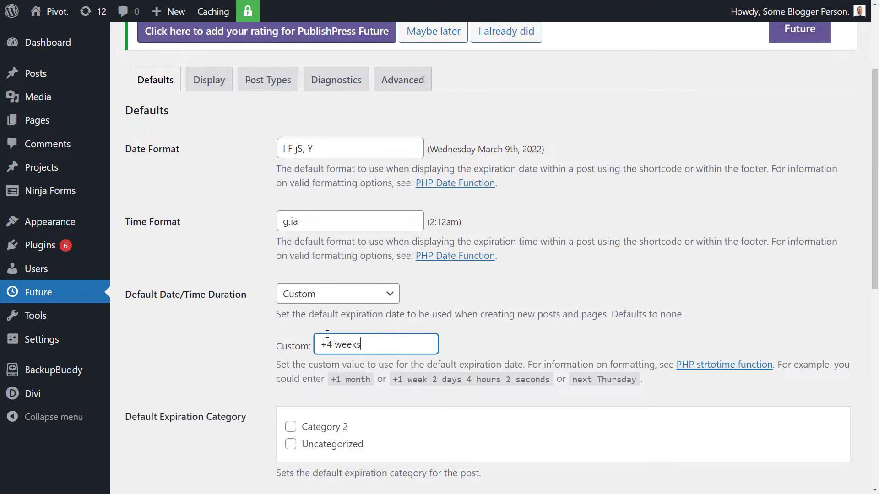
Change Default Date/Time Duration back to None
left_click_drag(366, 345, 326, 320)
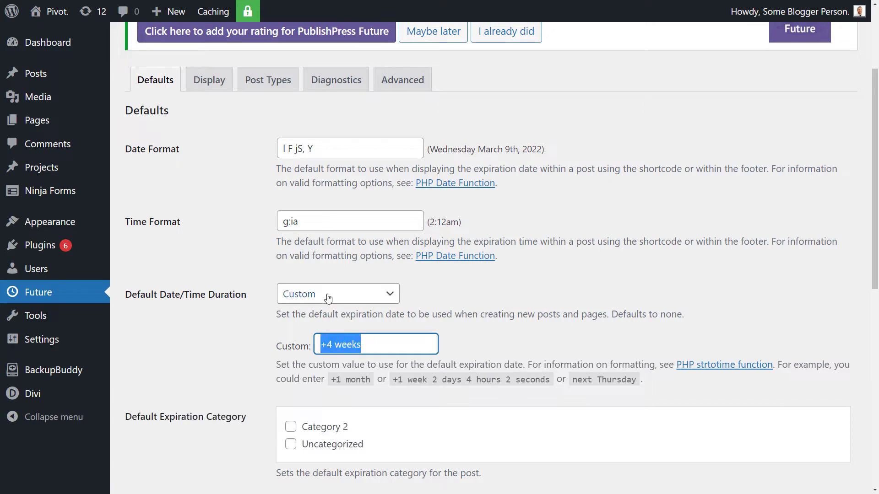
left_click(325, 297)
left_click(319, 313)
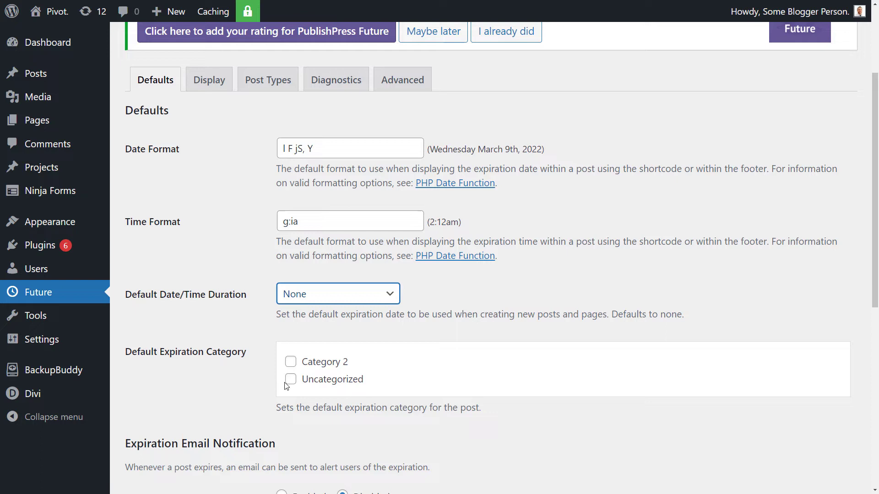
Keep Default Date/Time Duration at None
left_click(302, 294)
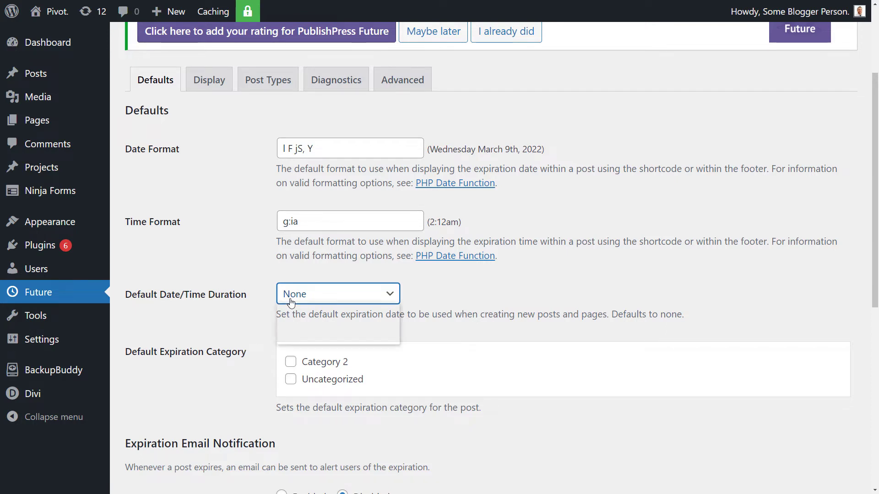
left_click(300, 341)
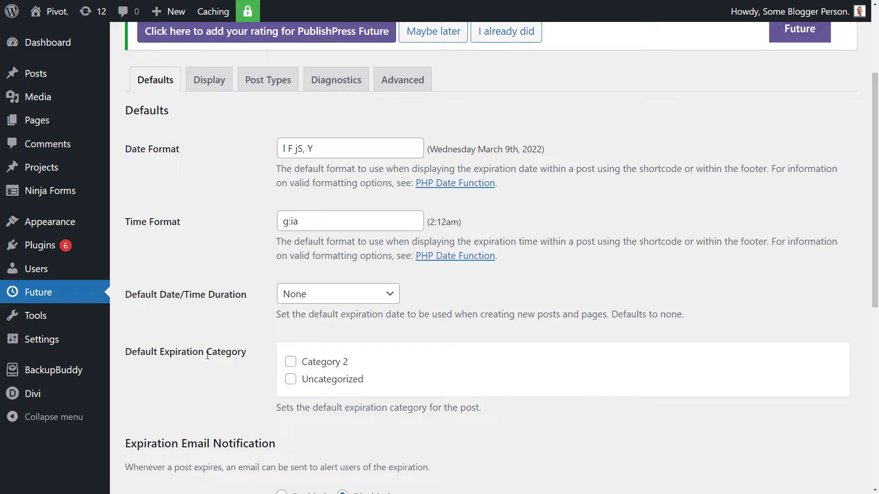
scroll(410, 349, "down", 5)
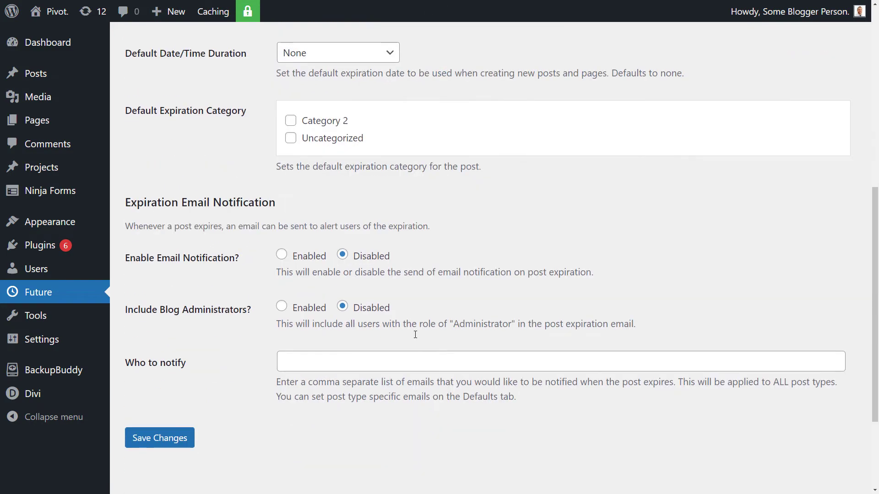
scroll(415, 335, "down", 2)
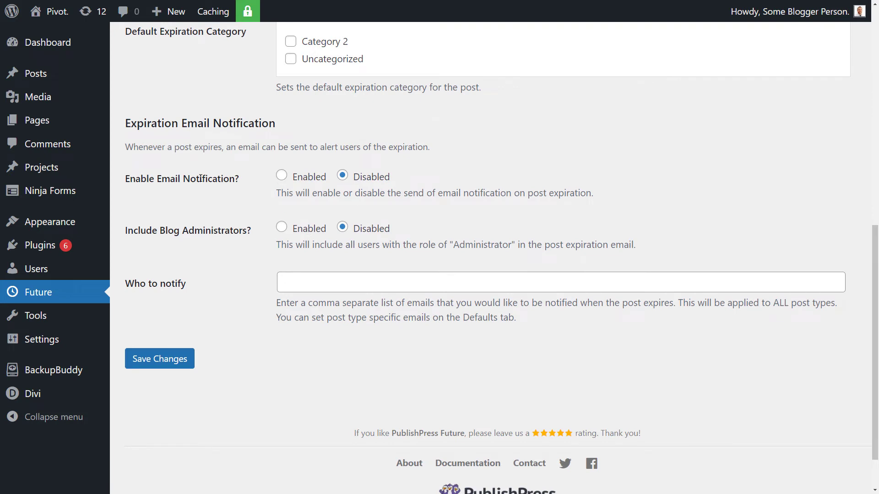
Enable expiration email notifications, leaving Include Blog Administrators disabled
left_click(285, 177)
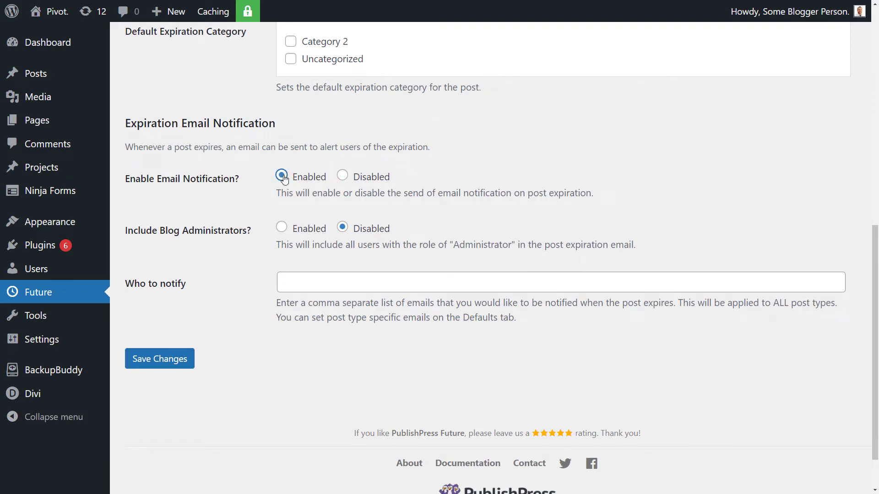
left_click(282, 227)
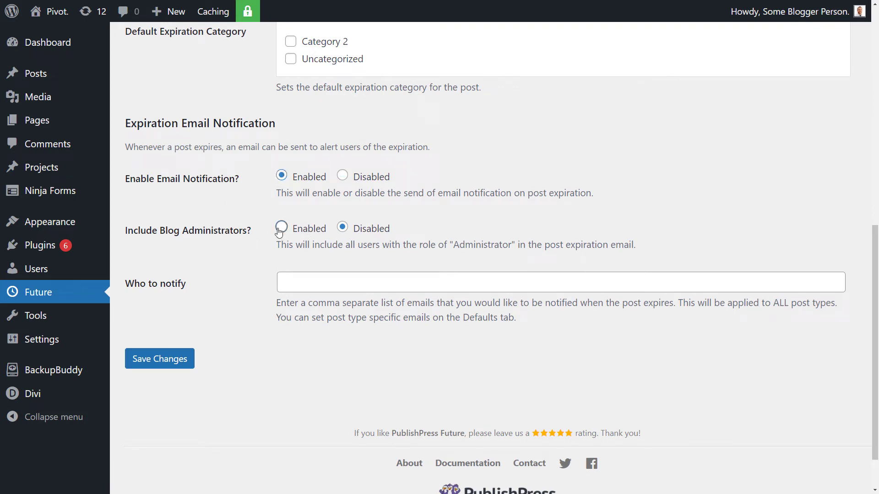
left_click(344, 228)
left_click(310, 289)
left_click(193, 490)
scroll(190, 184, "up", 9)
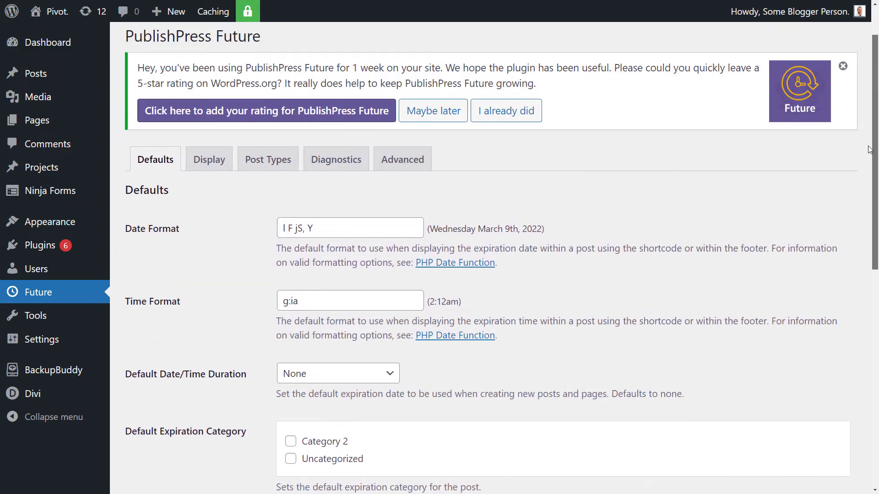
Review the Display tab's expiration shortcode and post footer options, then go to Post Types
left_click(191, 184)
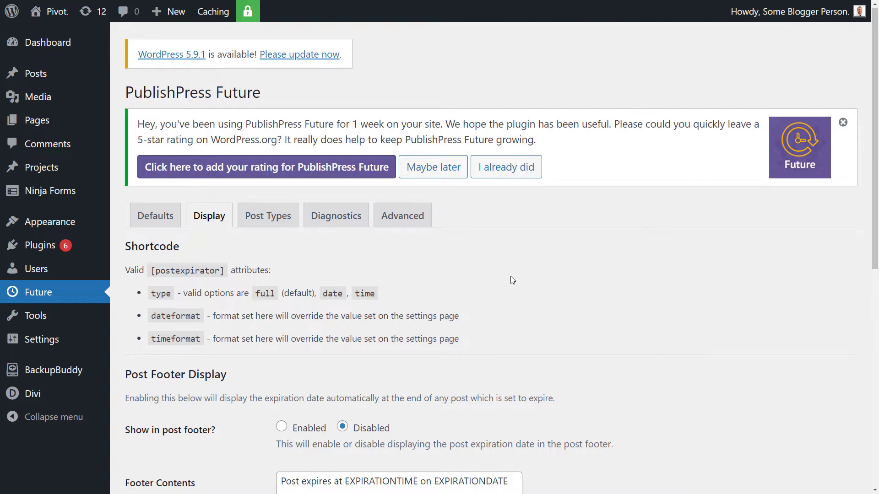
scroll(510, 275, "down", 2)
scroll(544, 228, "down", 2)
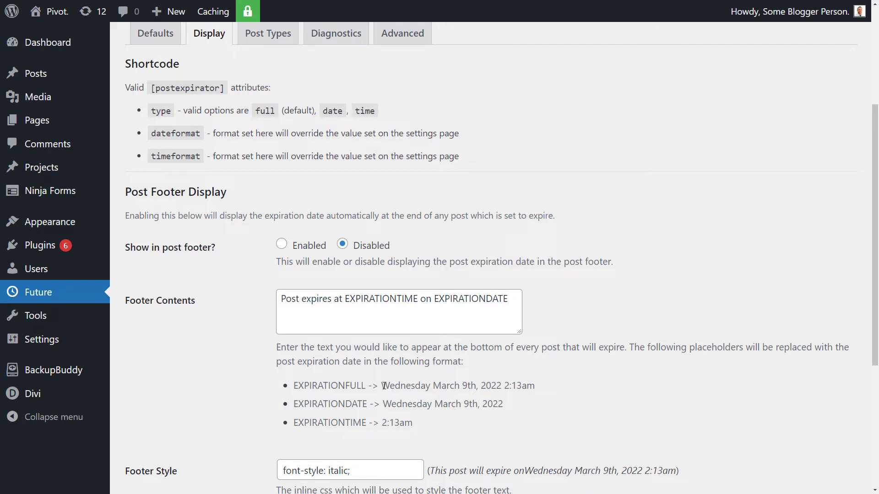
scroll(361, 408, "down", 4)
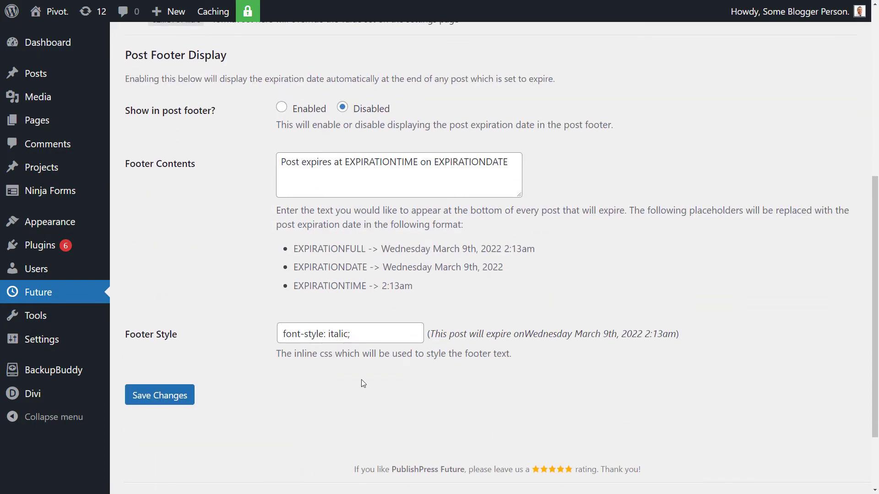
scroll(362, 435, "up", 6)
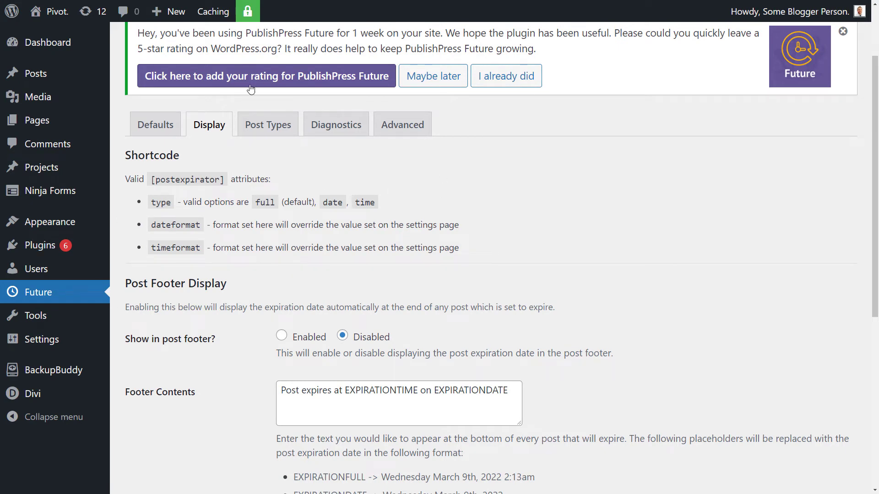
left_click(261, 126)
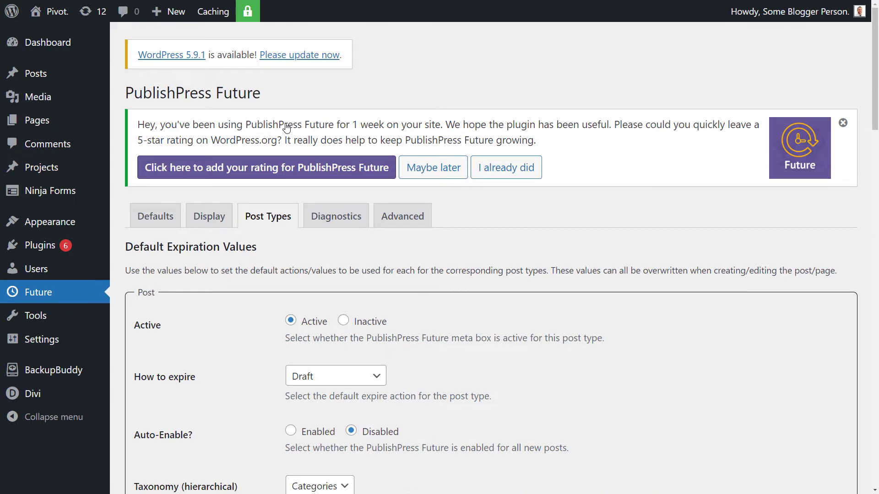
Try the category-replace and category-add expiry actions for posts, then restore Draft
scroll(130, 168, "down", 3)
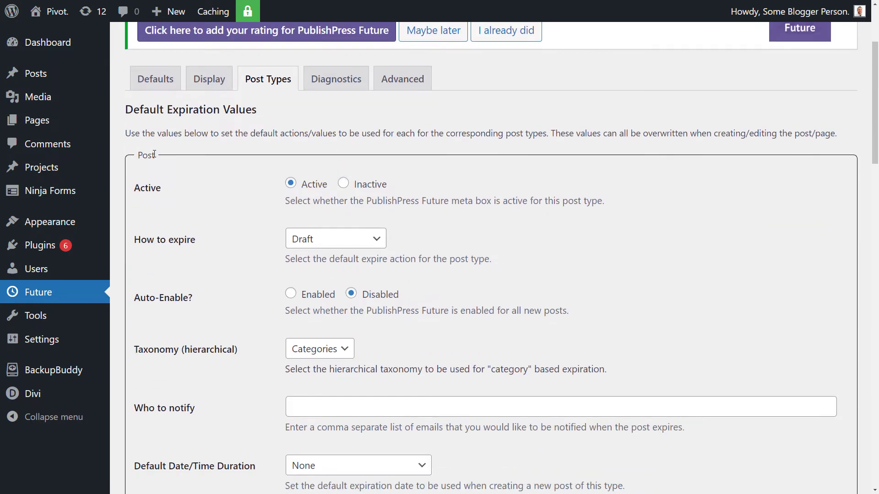
left_click(331, 238)
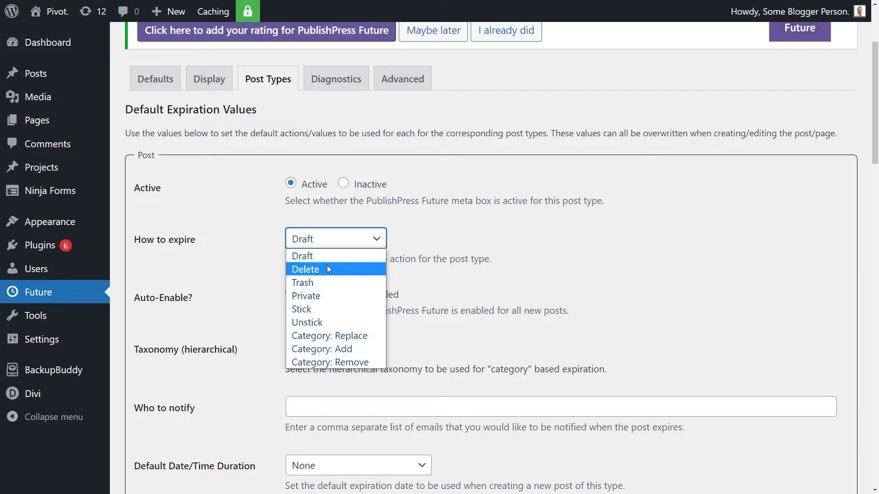
left_click(317, 341)
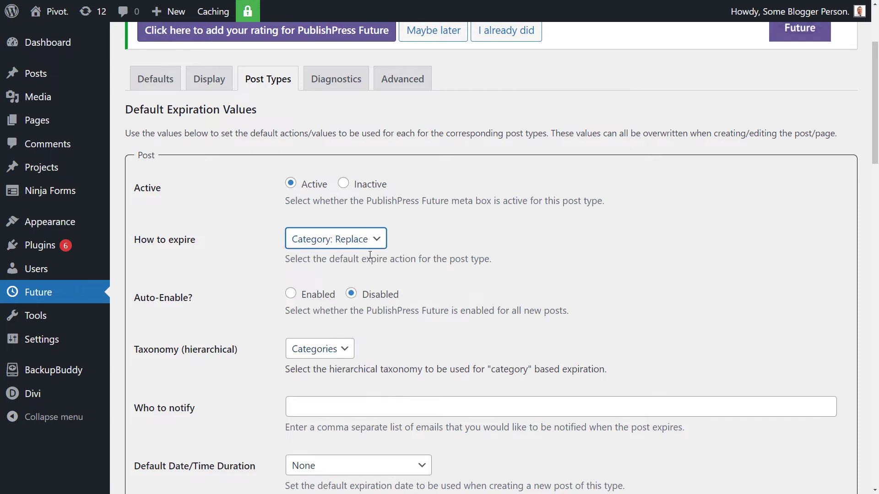
left_click(327, 245)
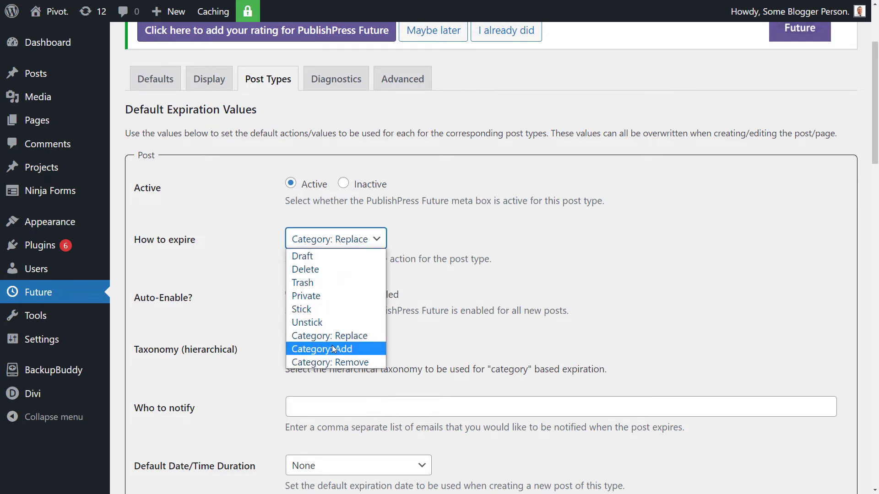
left_click(323, 348)
left_click(353, 238)
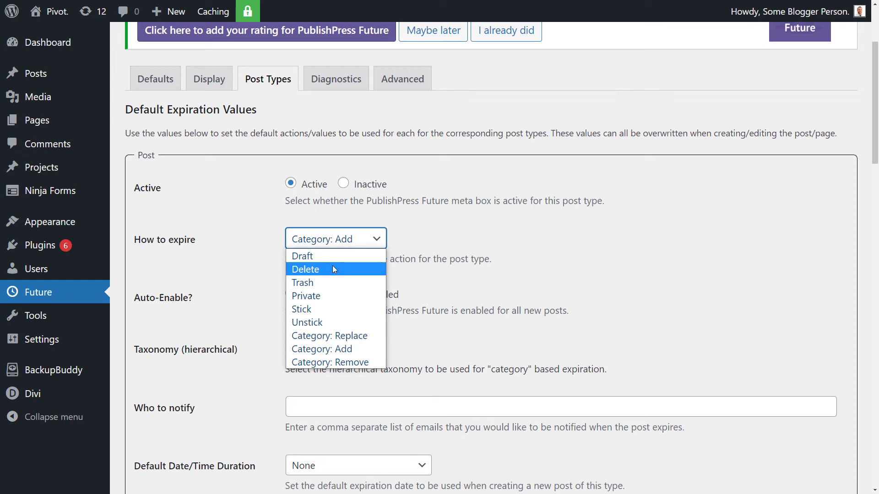
left_click(328, 258)
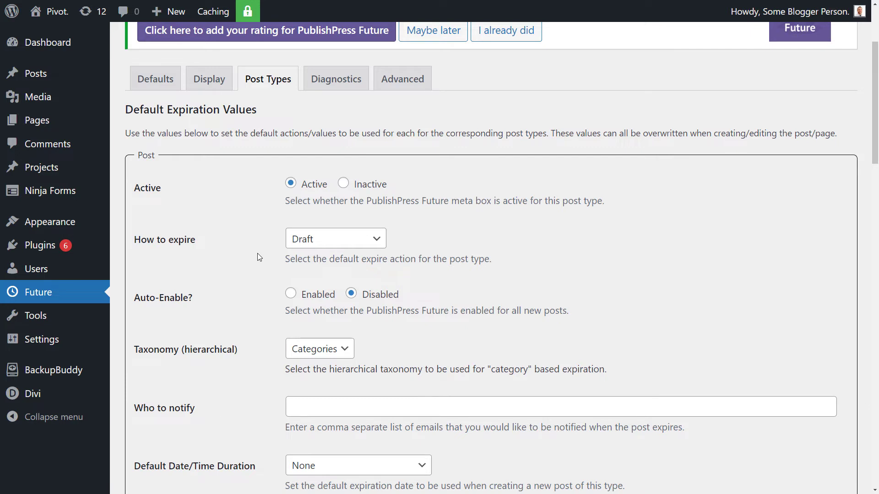
Set the post Default Date/Time Duration to Custom
scroll(215, 251, "down", 2)
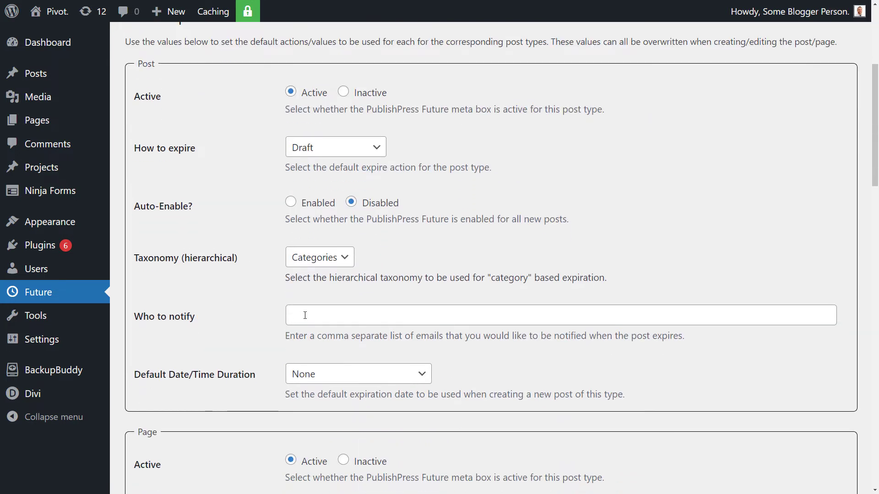
left_click(305, 315)
left_click(260, 300)
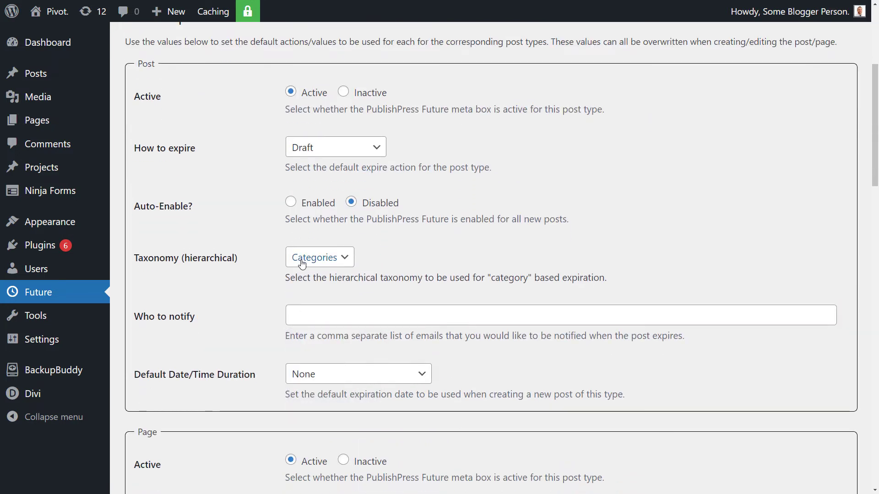
left_click(334, 376)
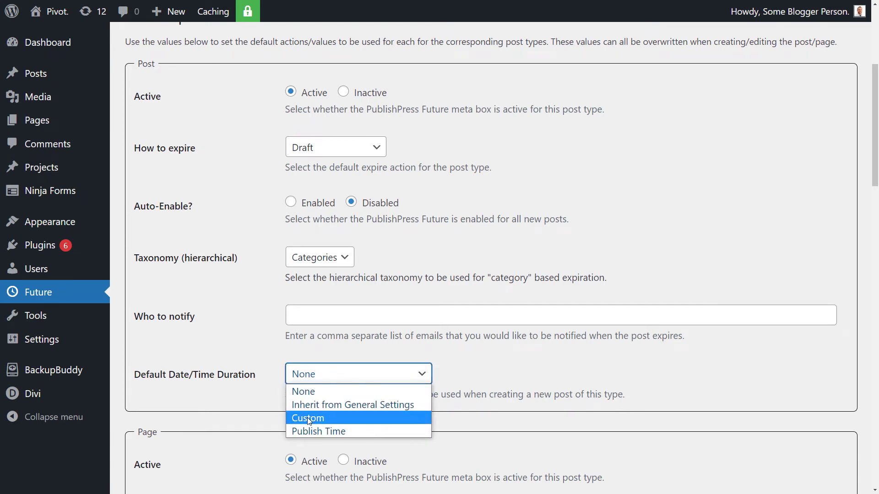
left_click(321, 424)
scroll(330, 410, "down", 1)
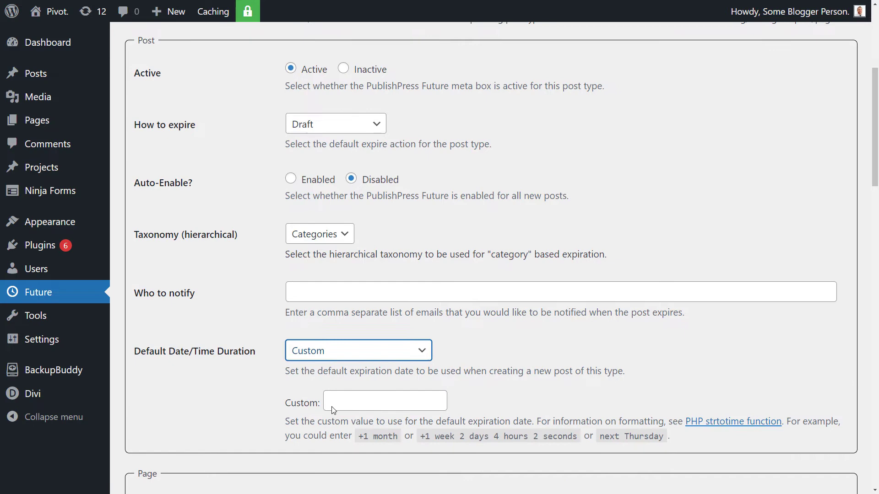
left_click(330, 336)
Reset the post default duration to None and save the Post Types settings
left_click(330, 345)
scroll(192, 376, "down", 5)
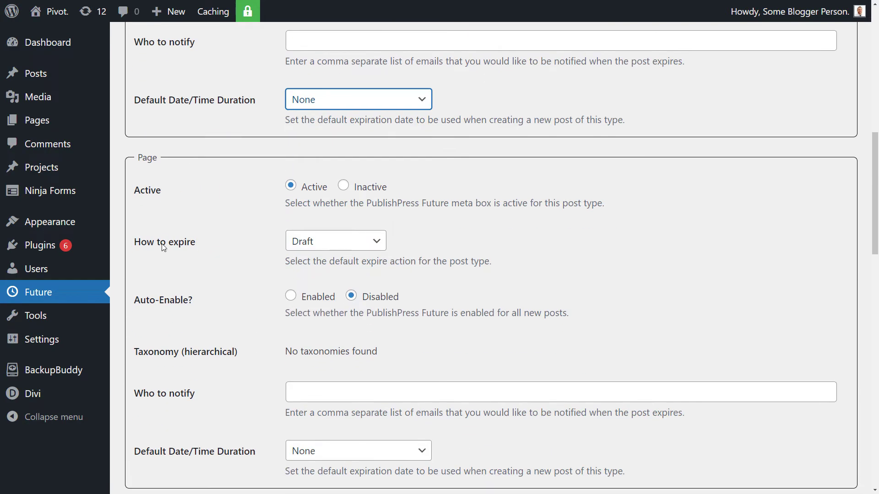
scroll(229, 265, "down", 7)
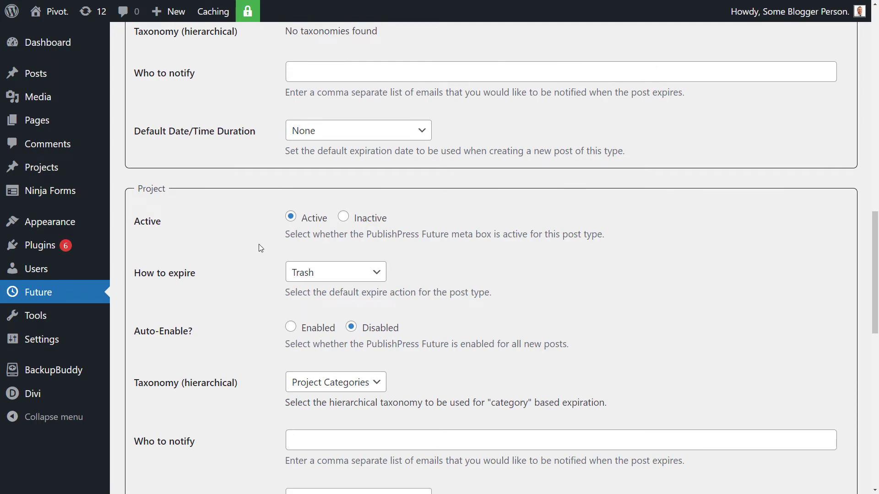
scroll(258, 247, "down", 2)
scroll(223, 328, "down", 9)
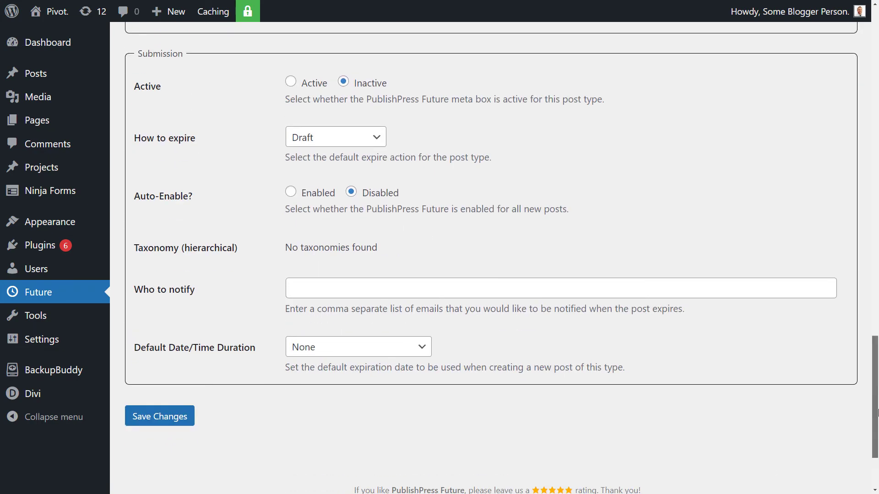
scroll(462, 485, "up", 18)
scroll(463, 484, "down", 16)
scroll(191, 375, "down", 4)
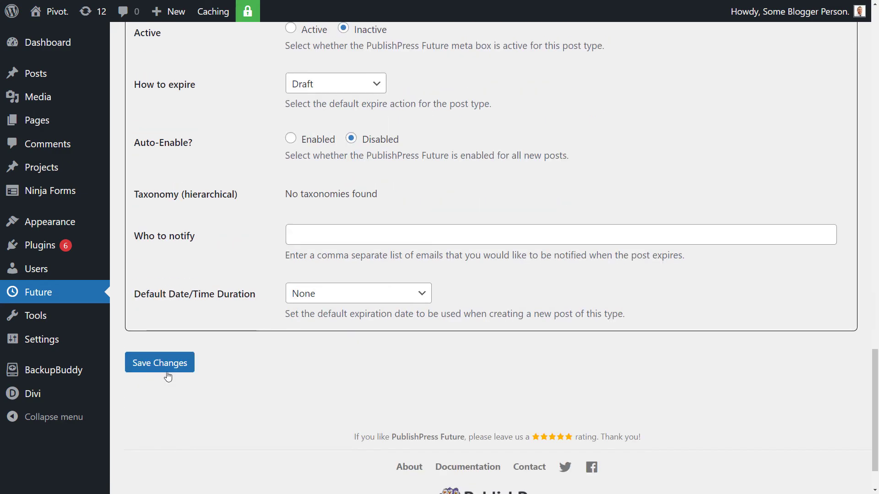
left_click(167, 371)
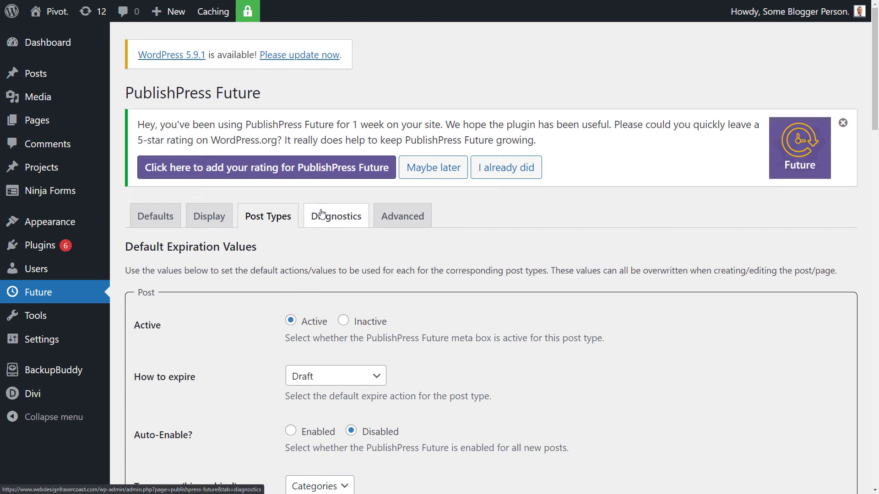
On Advanced options, select 'Show Gutenberg style box' and toggle the Editor role access
left_click(401, 222)
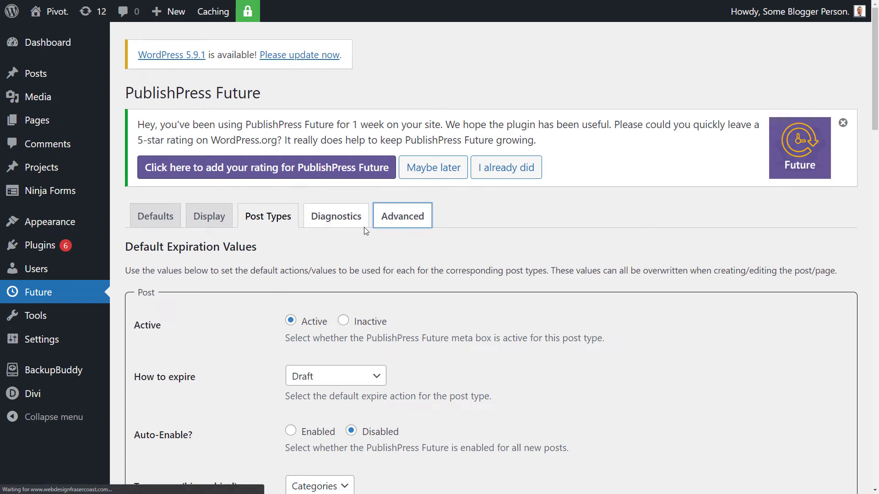
scroll(411, 236, "down", 2)
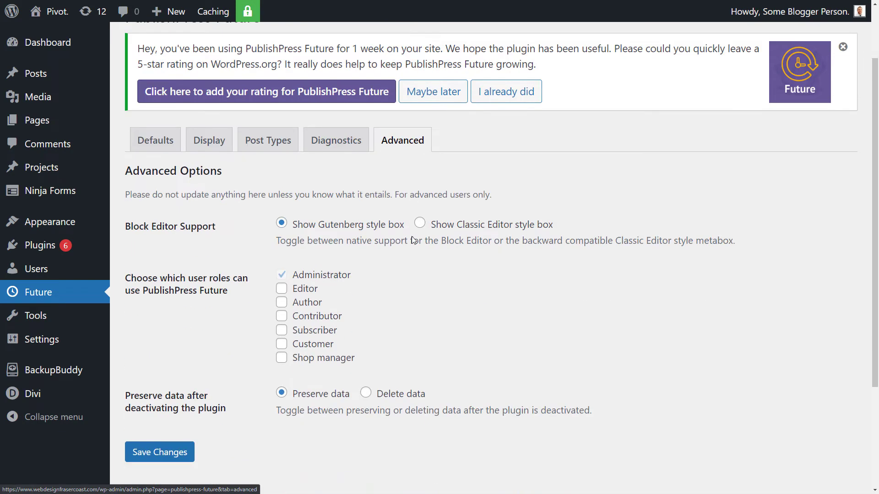
scroll(411, 236, "down", 2)
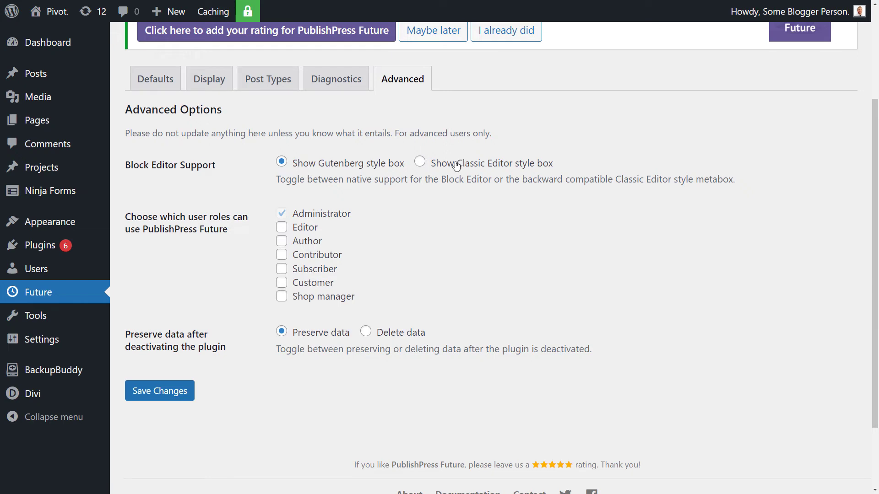
left_click(295, 165)
left_click(283, 228)
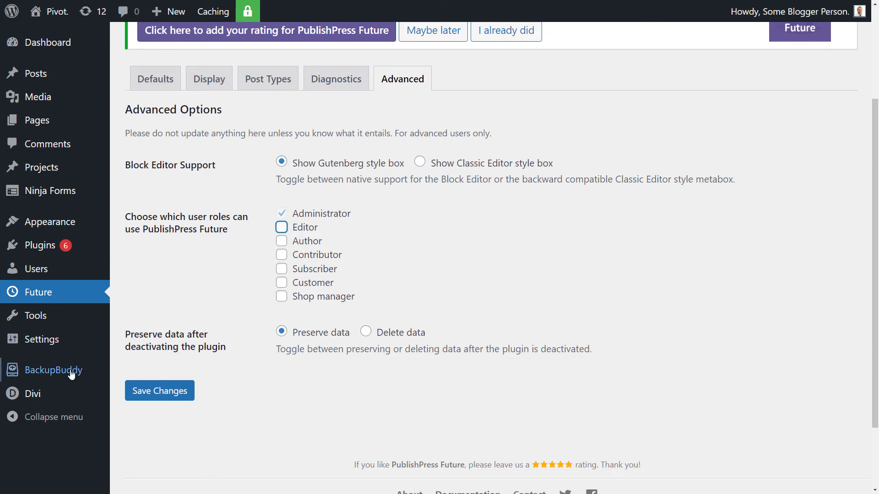
left_click(447, 227)
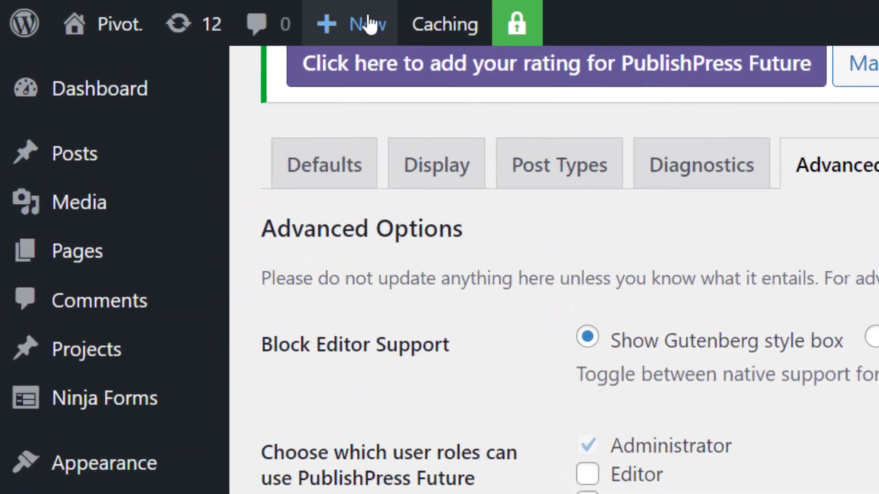
Create a post titled 'New Post to expire' in the block editor with paragraph 'fgdsfsw'
mouse_move(174, 11)
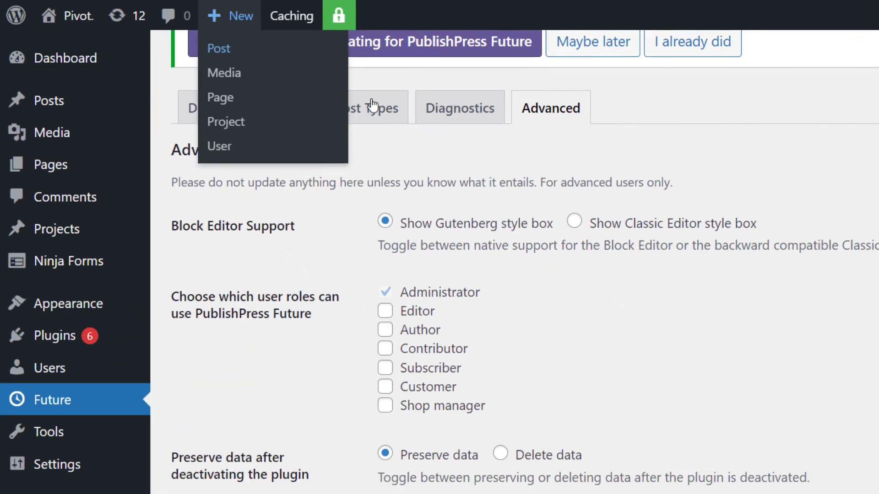
left_click(218, 48)
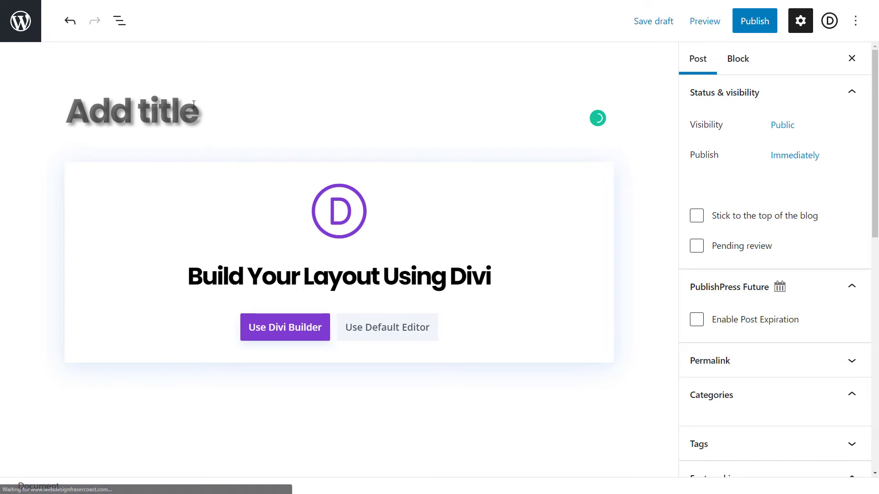
type("New Post to expire")
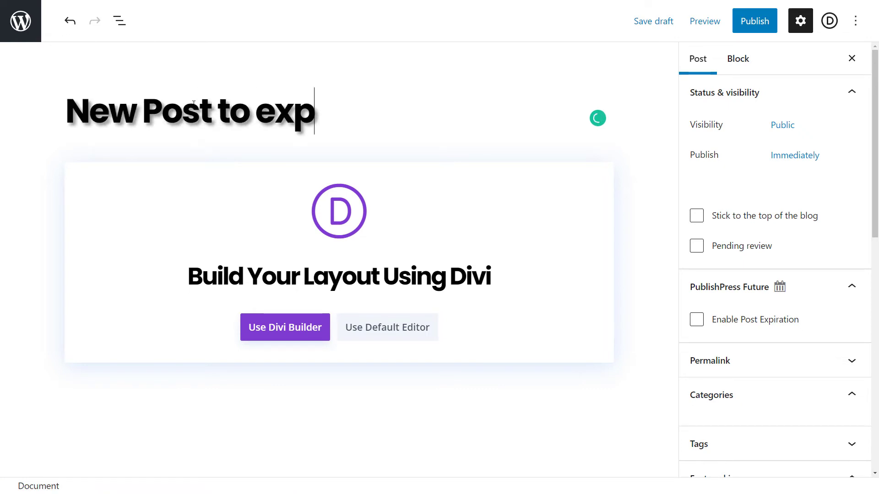
left_click(398, 328)
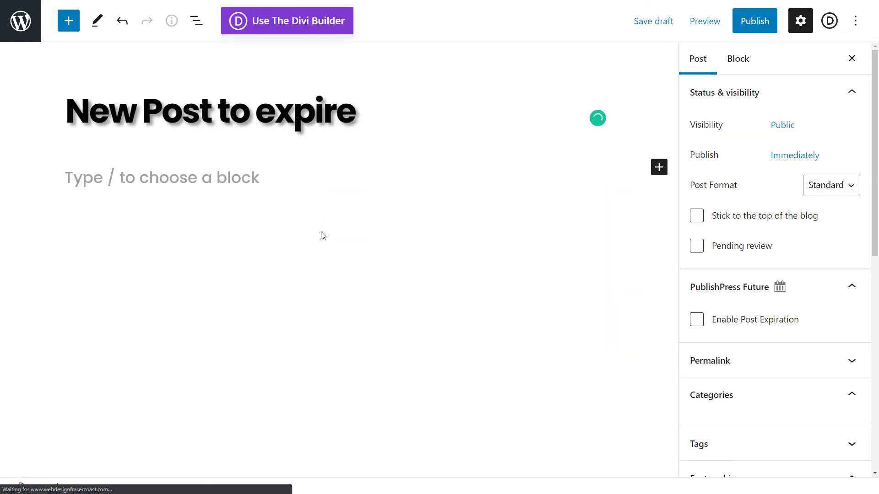
left_click(255, 176)
type("fgdsfsw")
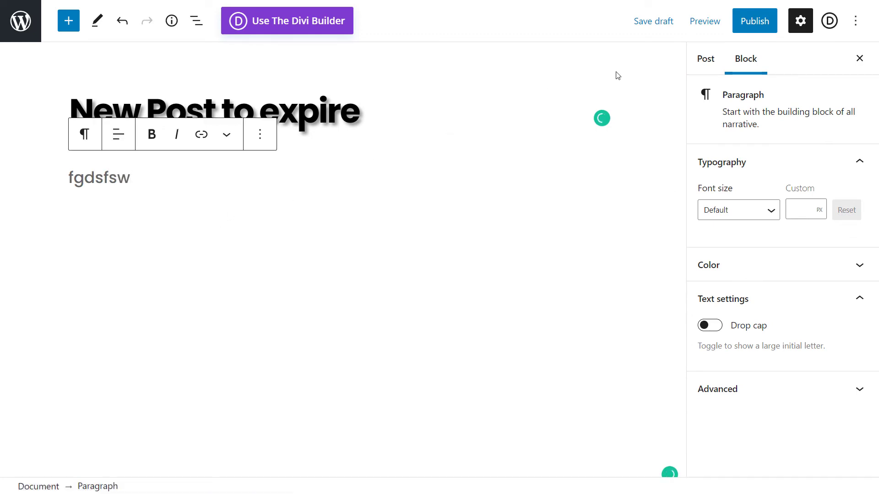
left_click(641, 78)
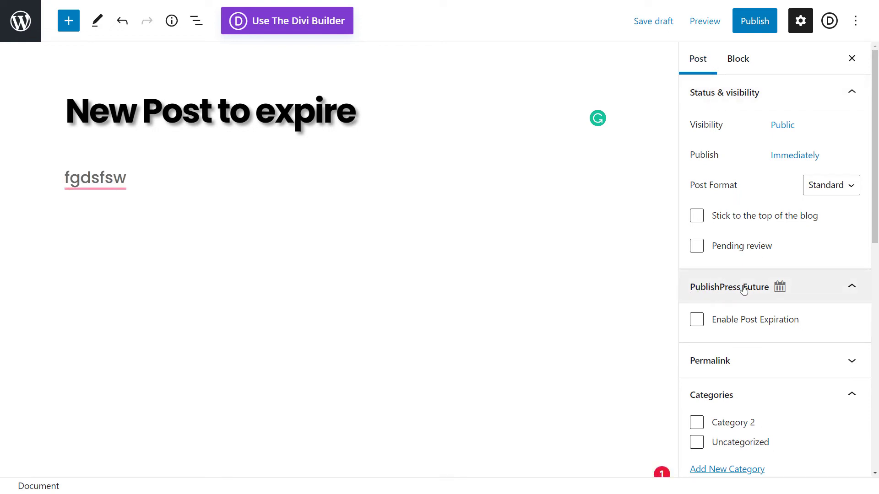
Toggle the post settings sidebar off and on, then open and close the Block Manager
left_click(805, 25)
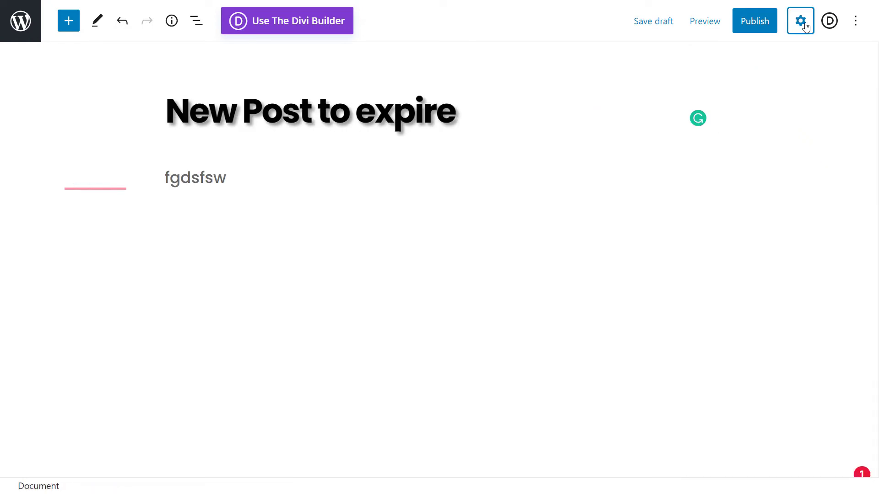
left_click(805, 27)
left_click(853, 20)
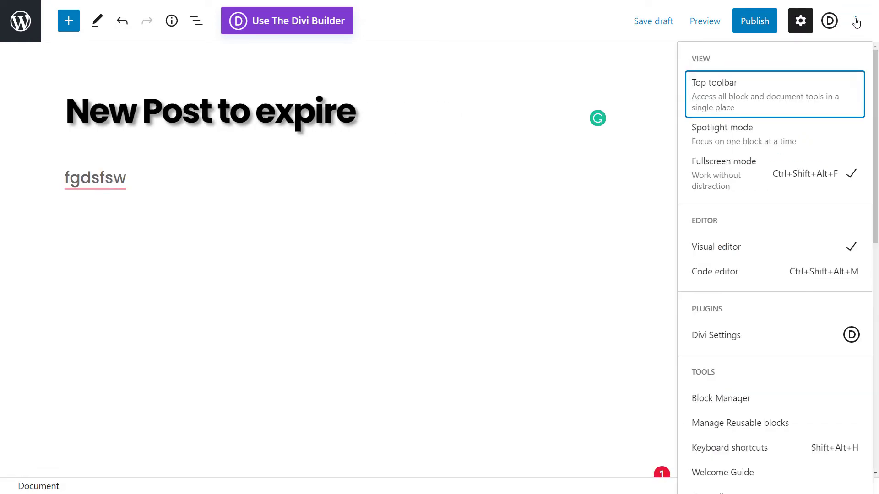
left_click(744, 403)
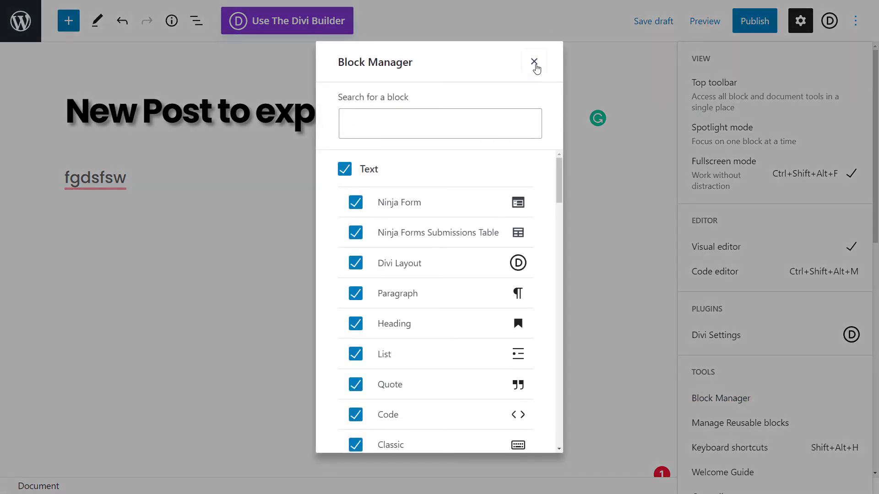
left_click(534, 62)
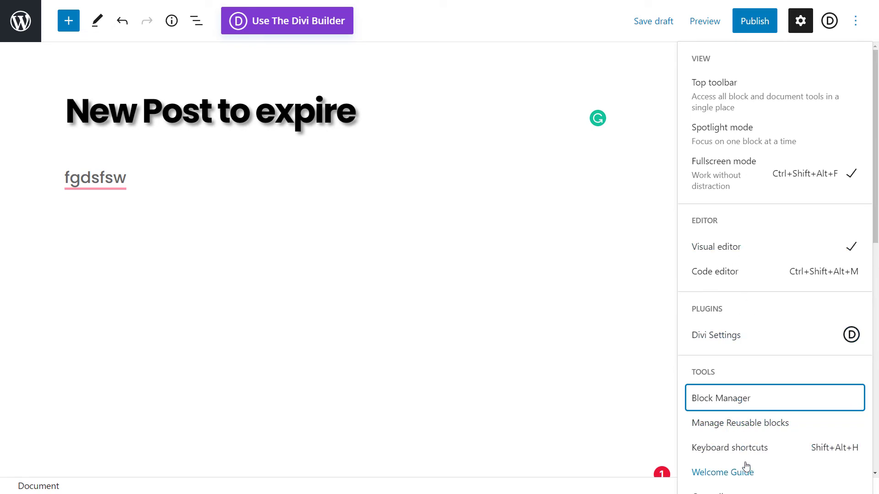
Check the Blocks and Panels preferences to confirm the PublishPress Future panel is enabled
scroll(753, 426, "down", 2)
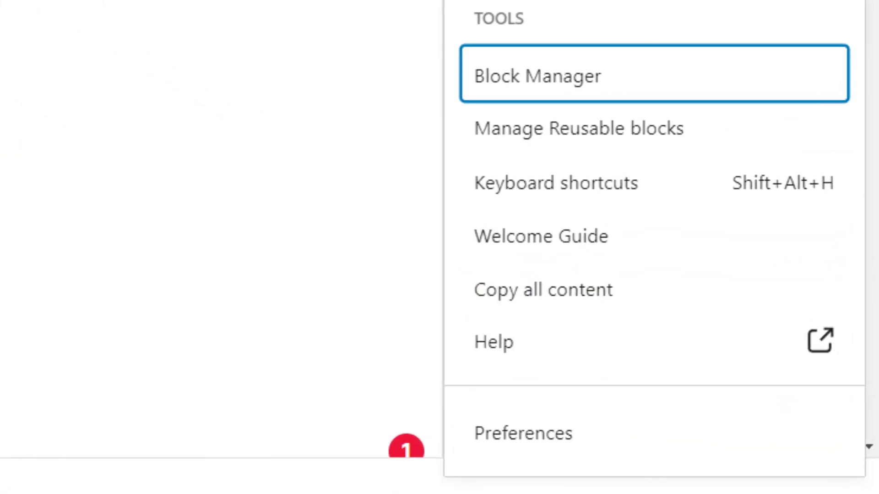
left_click(529, 437)
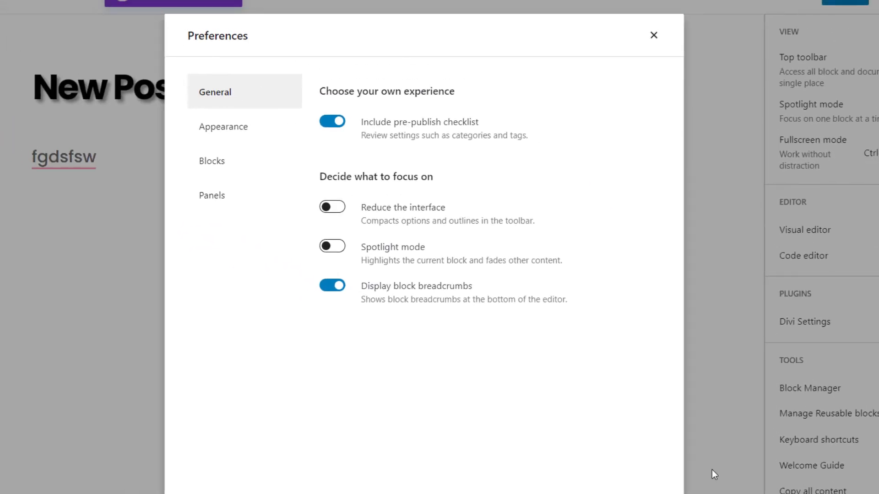
left_click(231, 163)
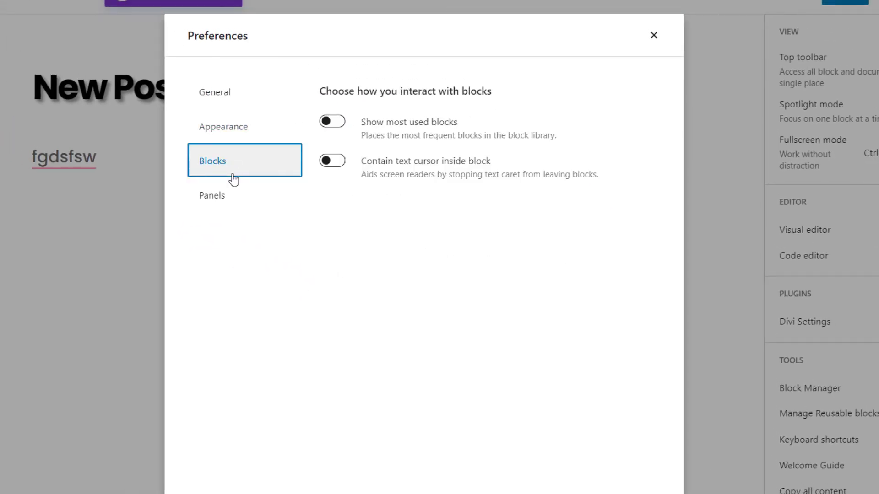
left_click(233, 196)
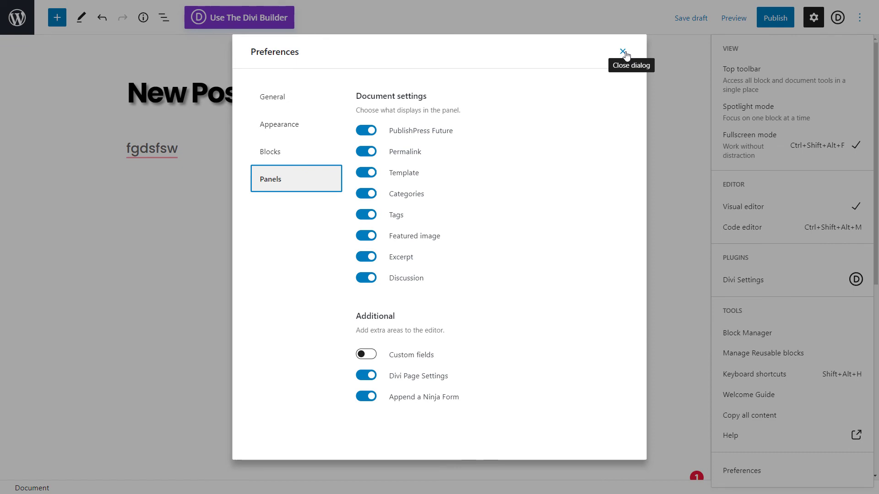
left_click(623, 52)
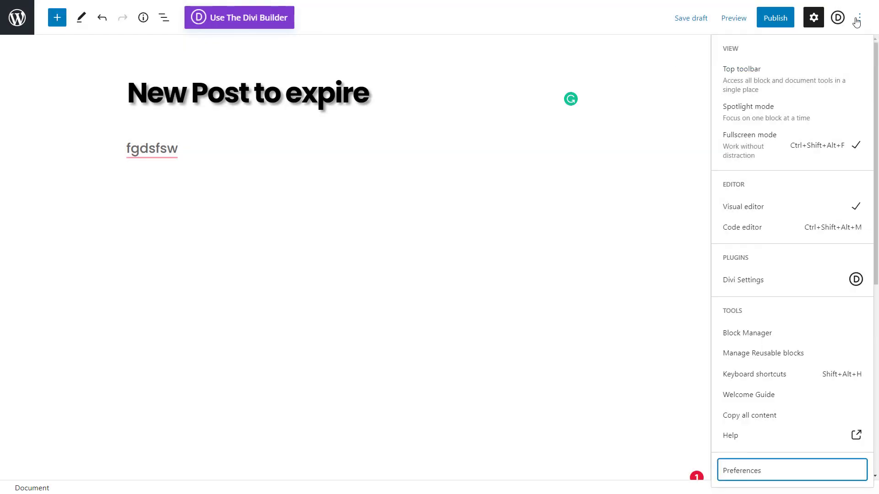
Enable Post Expiration for this post and set the expiry month to August
left_click(676, 242)
left_click(734, 56)
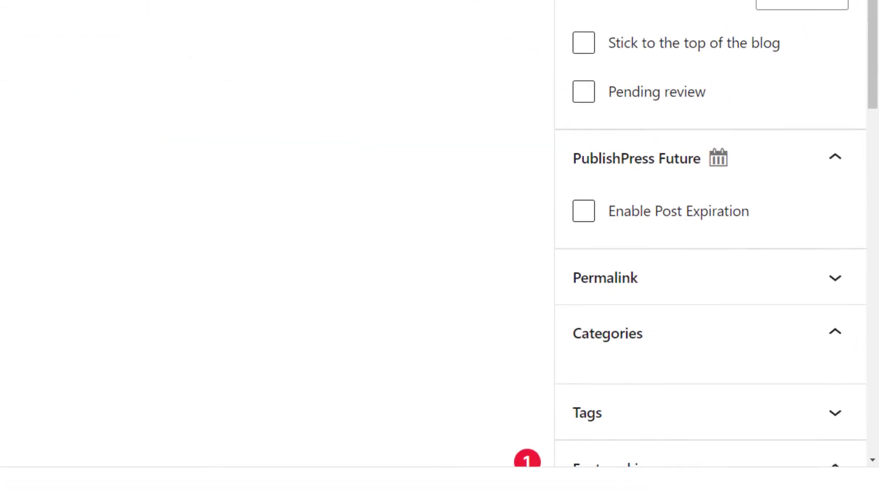
left_click(582, 213)
left_click(673, 258)
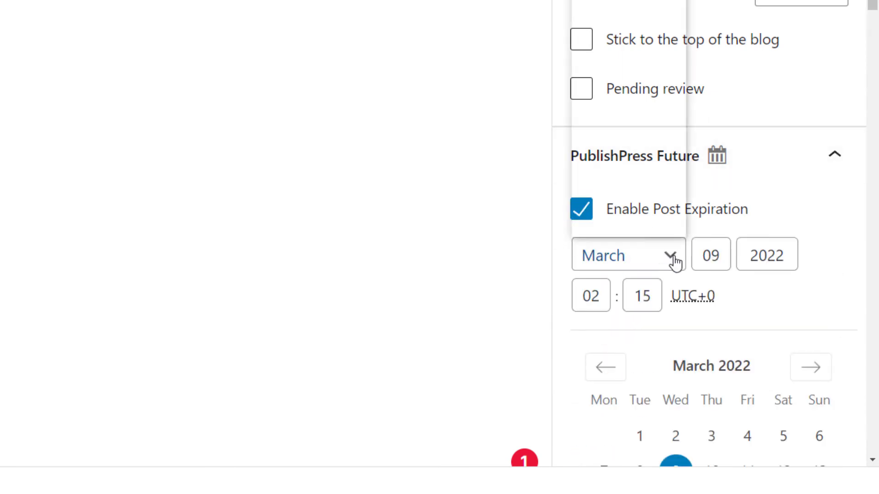
left_click(622, 140)
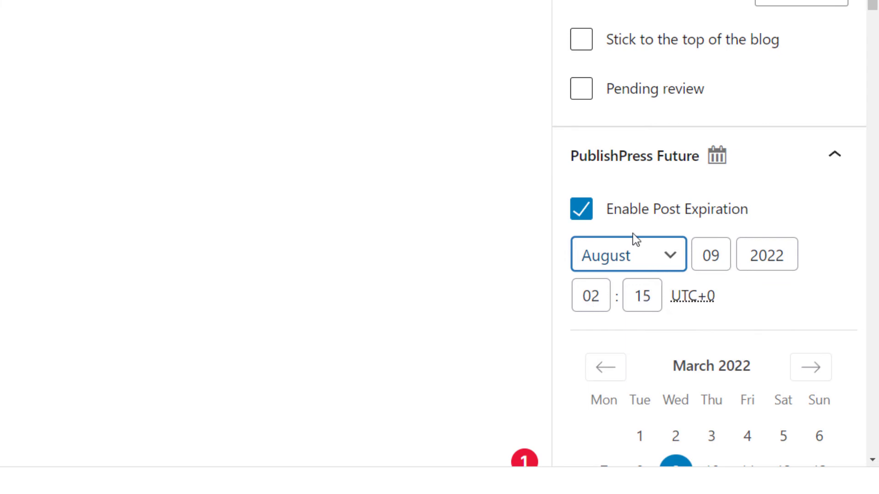
Set How to expire to Trash so the post moves to Trash on expiry
scroll(632, 235, "down", 5)
scroll(631, 235, "up", 5)
scroll(647, 248, "down", 7)
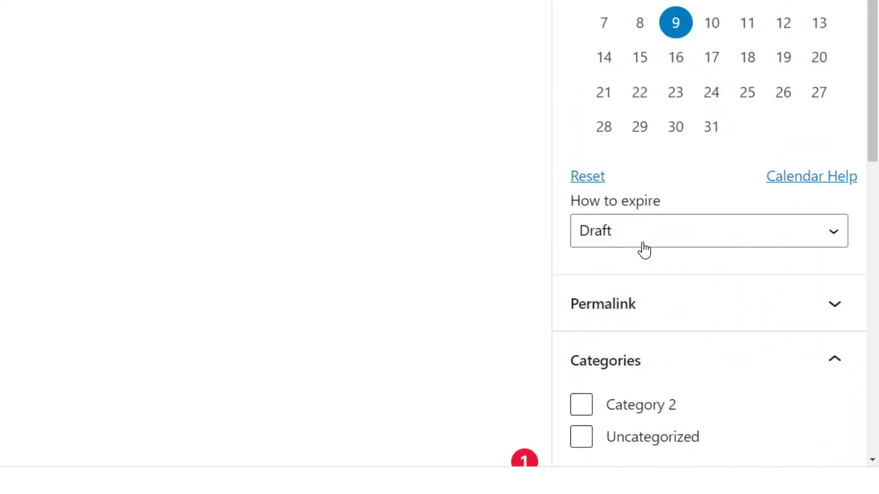
scroll(614, 82, "up", 3)
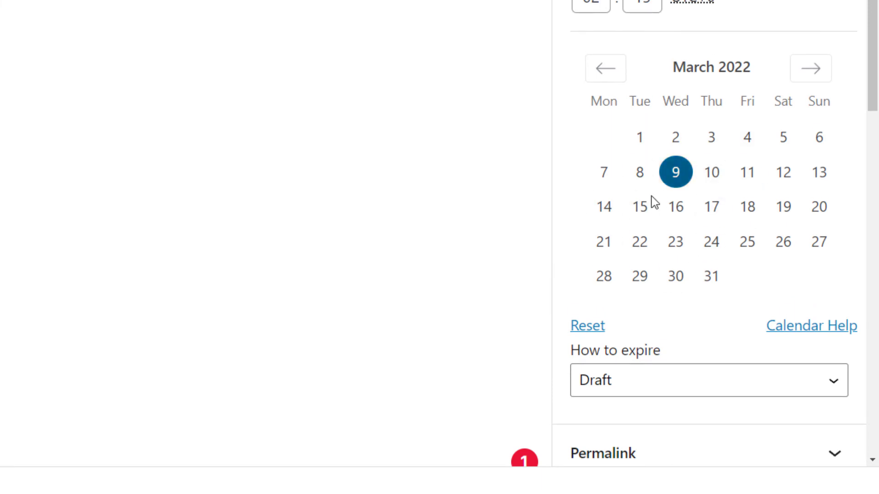
scroll(668, 174, "down", 3)
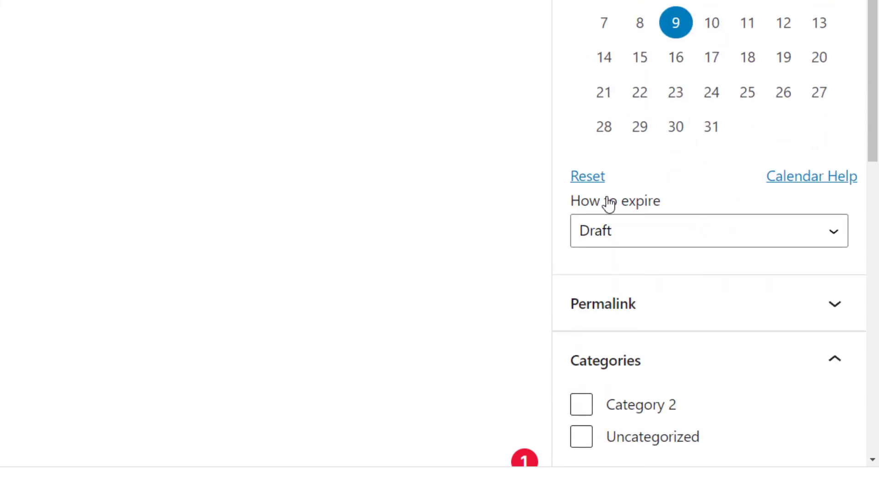
left_click(659, 236)
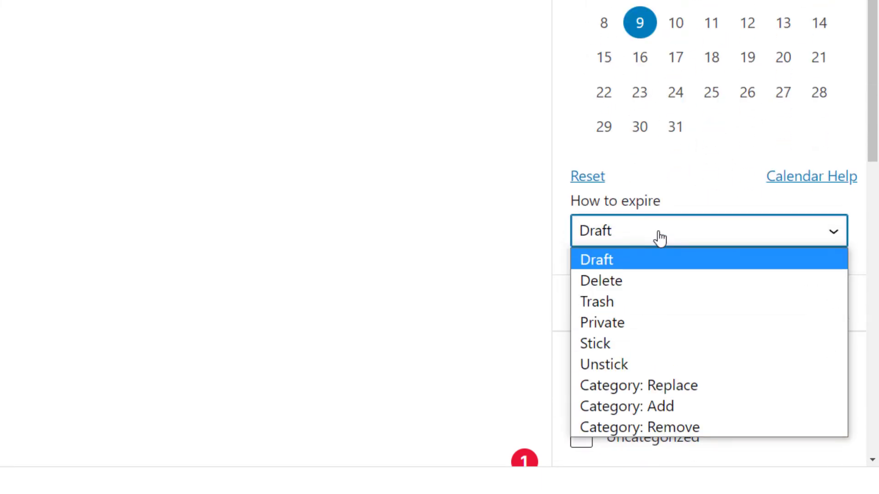
left_click(640, 307)
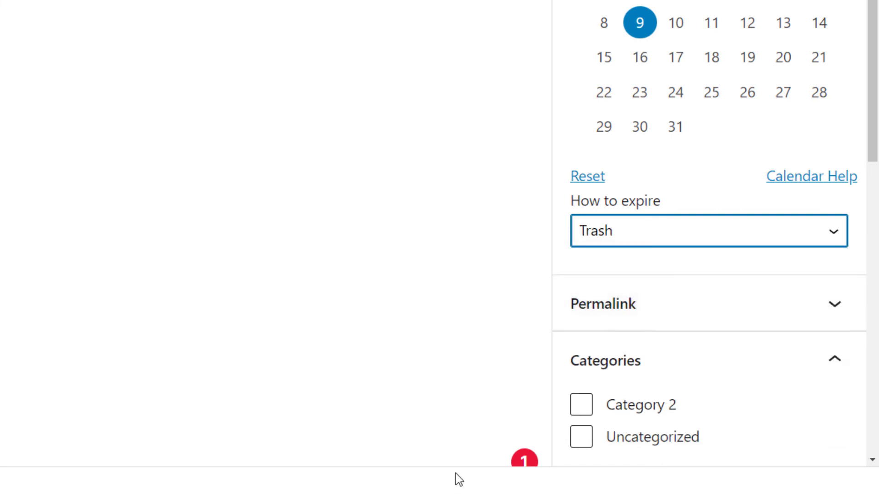
left_click(392, 308)
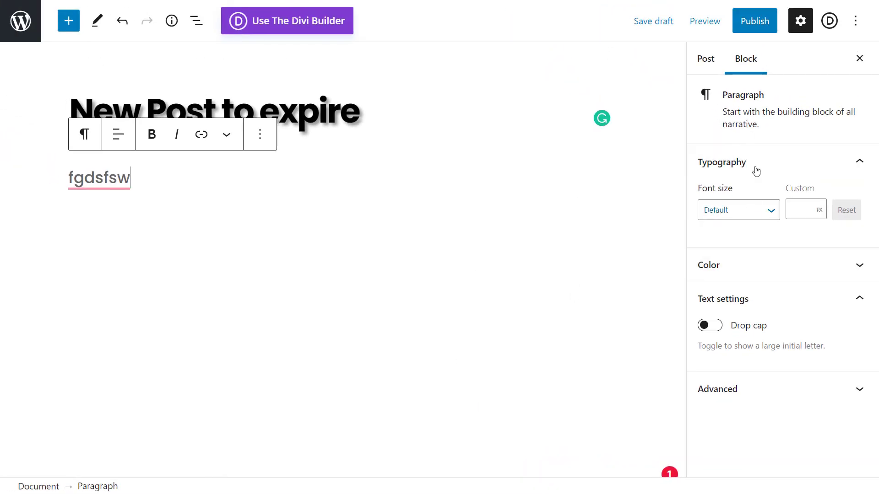
Return to the Post tab and review the August 09, 2022 02:15 expiration in PublishPress Future
left_click(707, 59)
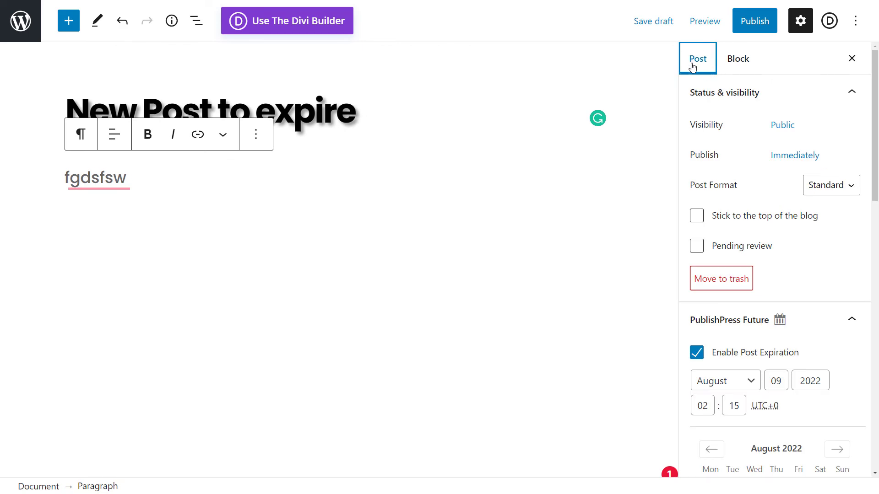
scroll(722, 311, "down", 2)
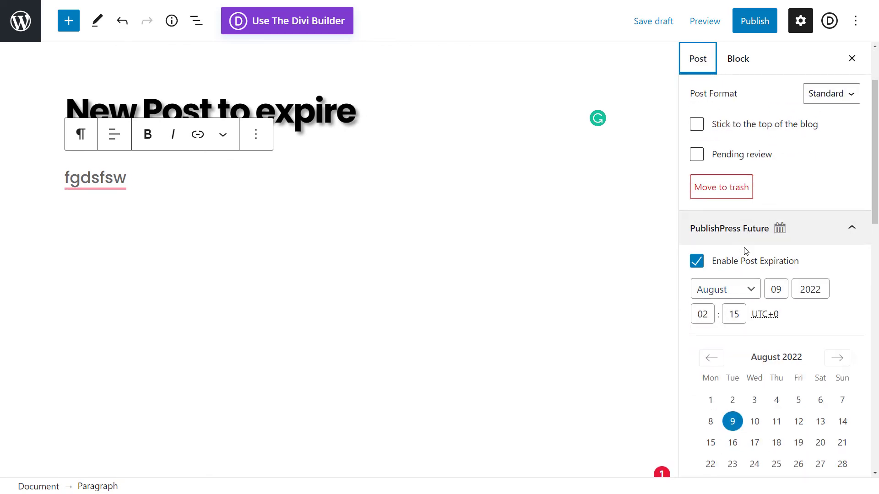
scroll(746, 251, "down", 2)
scroll(738, 453, "up", 2)
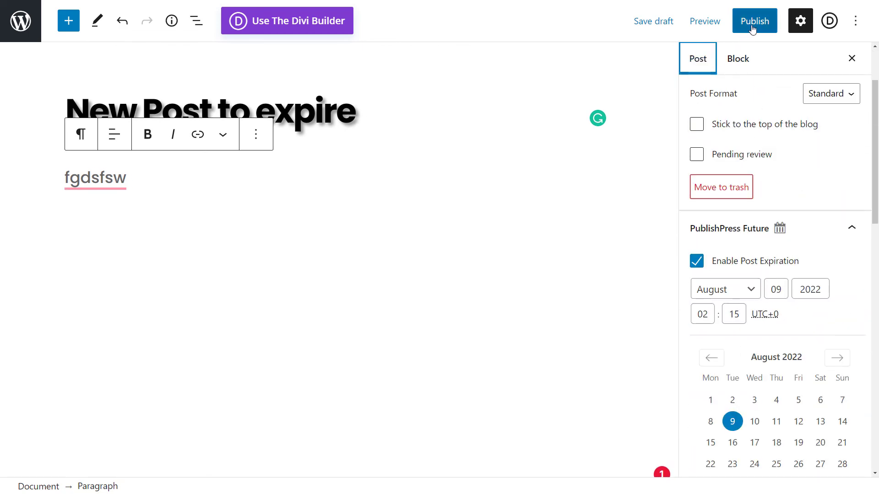